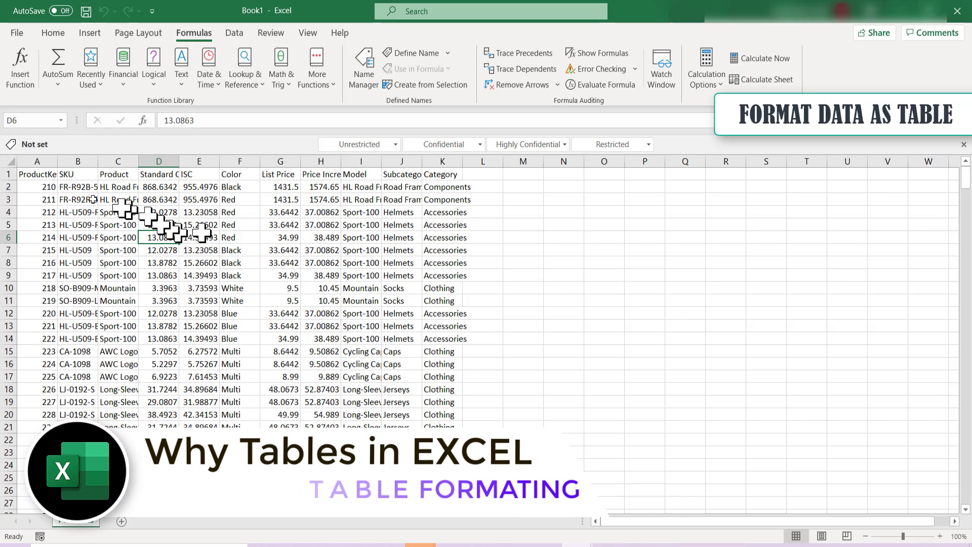
drag(45, 174, 459, 403)
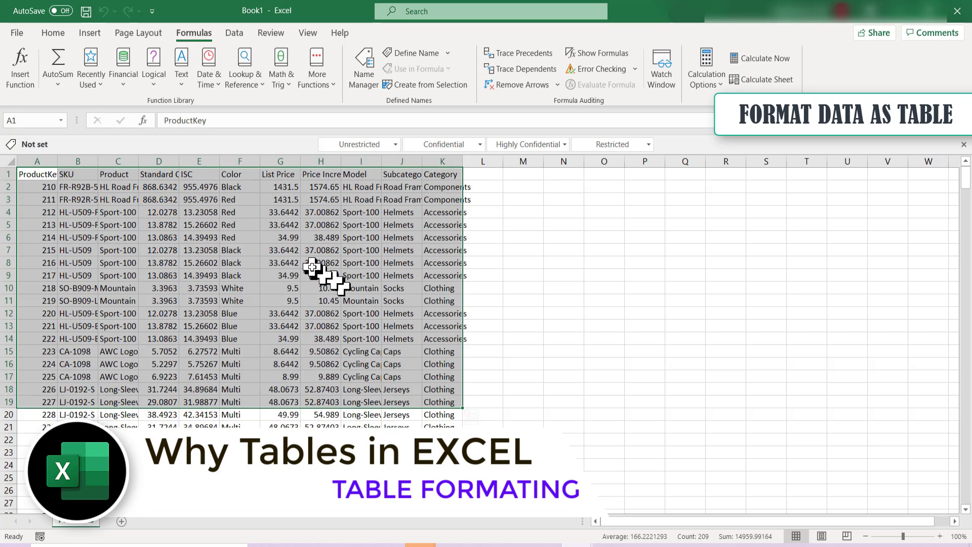
click(307, 201)
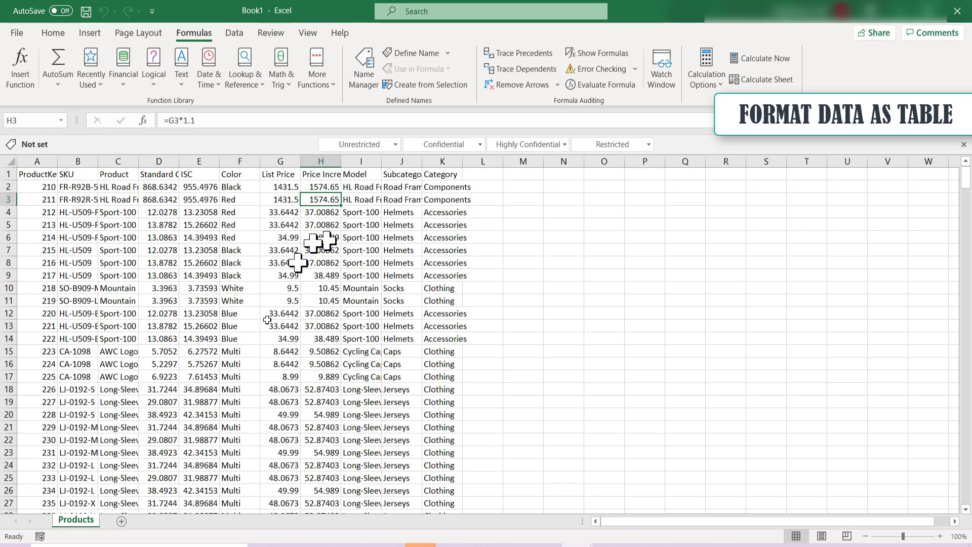
Duplicate the Products sheet to the end of the workbook and rename the copy Products_Table
right_click(84, 519)
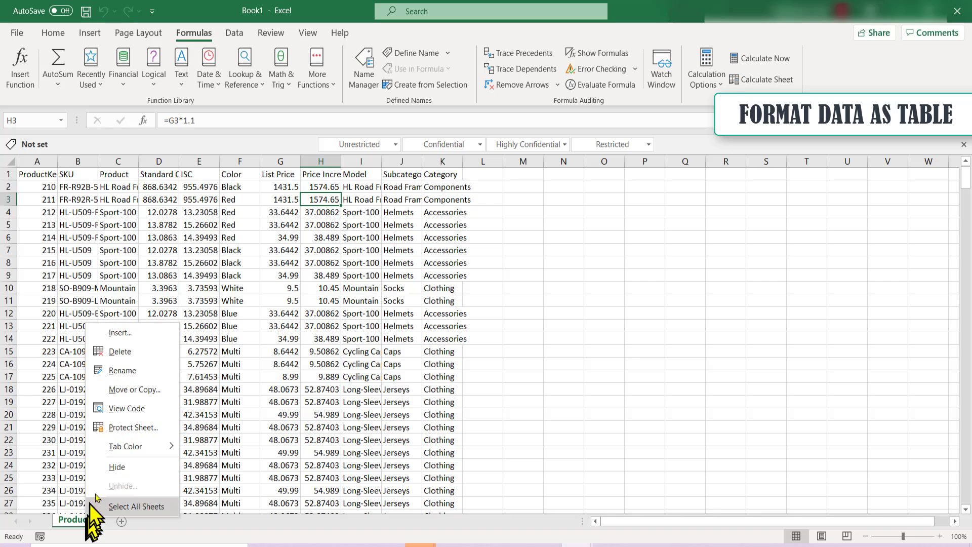
click(144, 389)
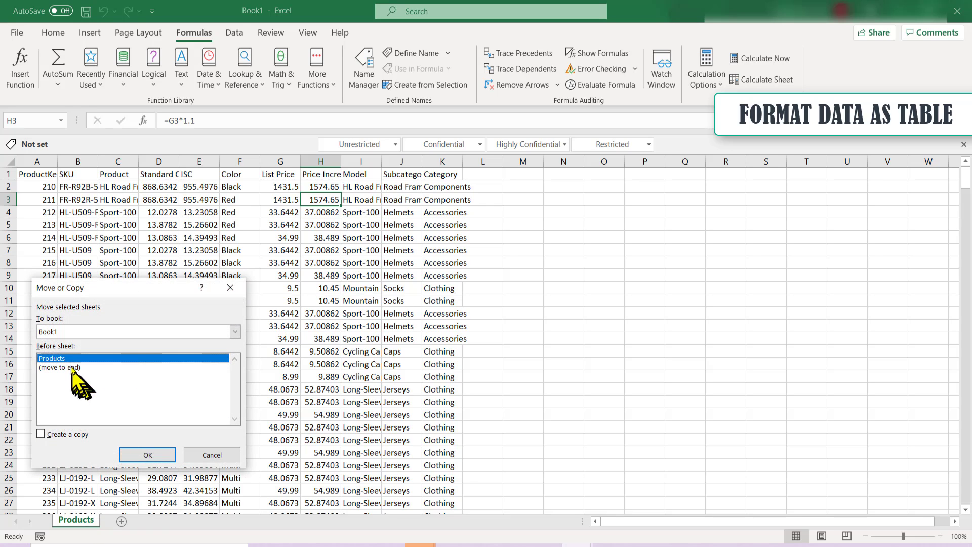
click(71, 368)
click(71, 434)
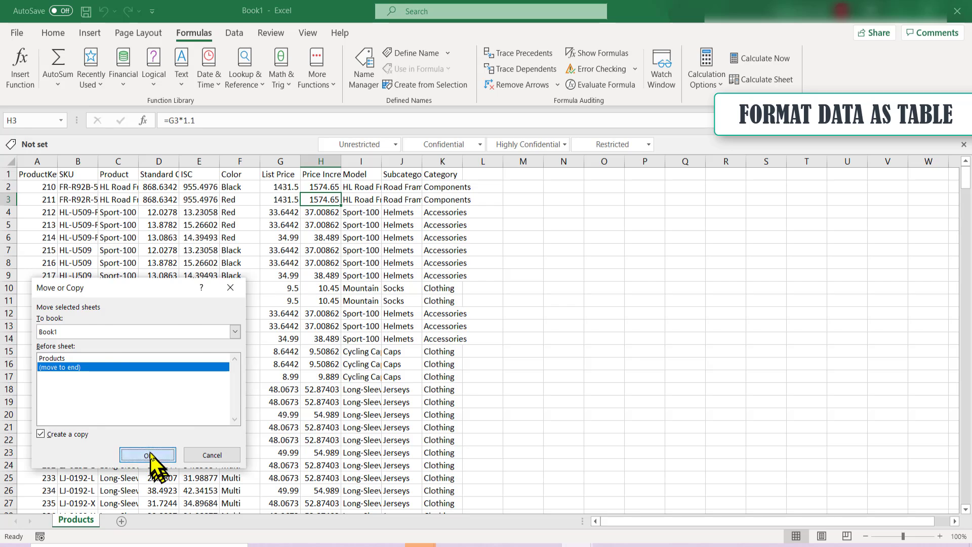
click(148, 456)
double_click(131, 521)
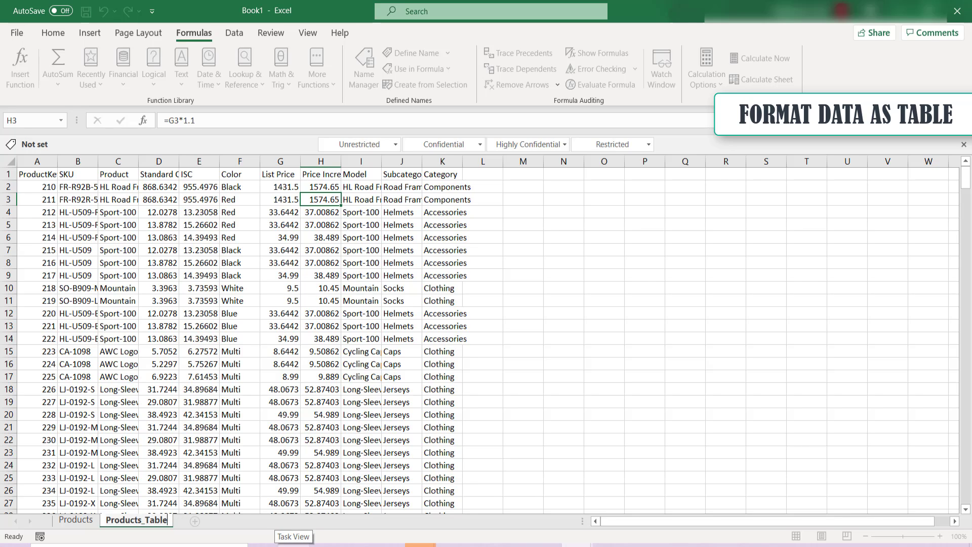
text(Products_Table)
Convert the data range A1:K398 on Products_Table into a table with headers and name it ProductsTable
click(76, 288)
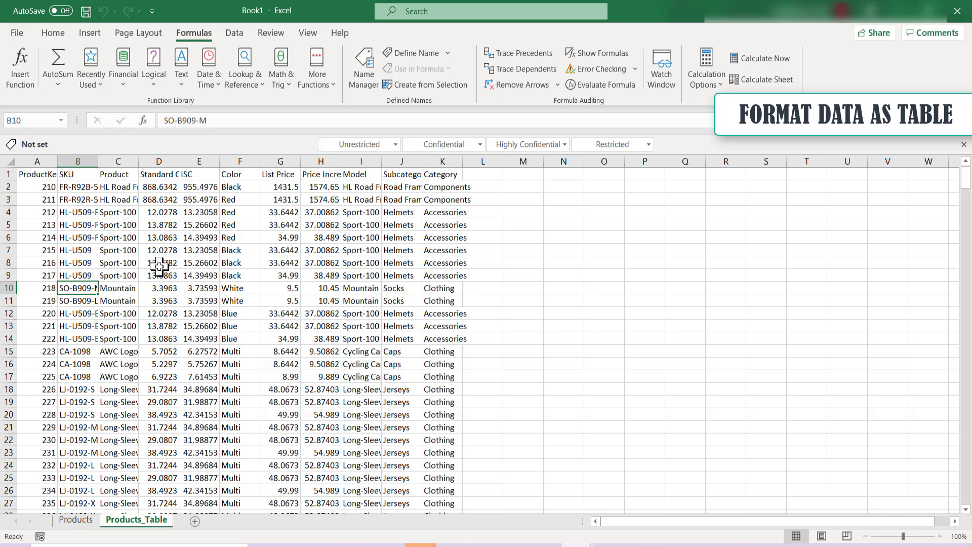
key(ctrl+t)
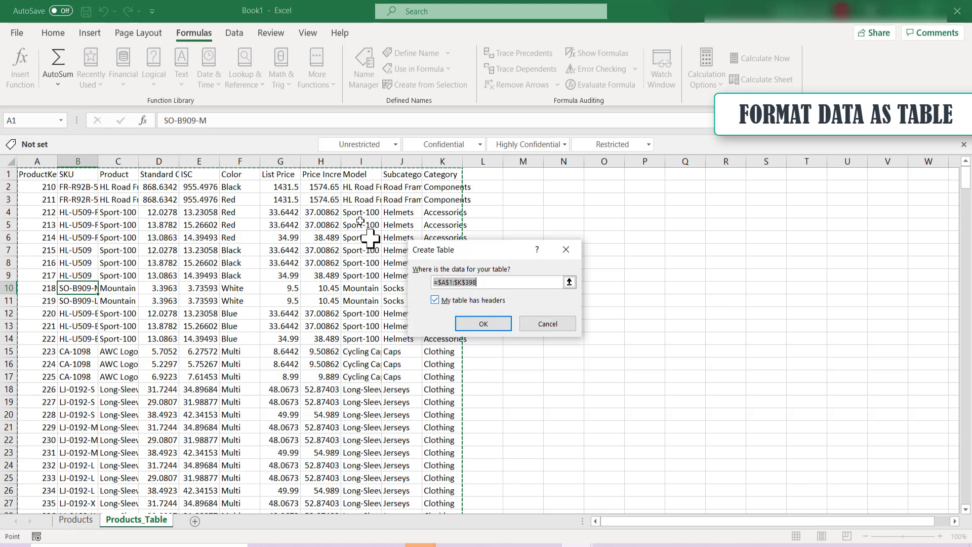
click(476, 325)
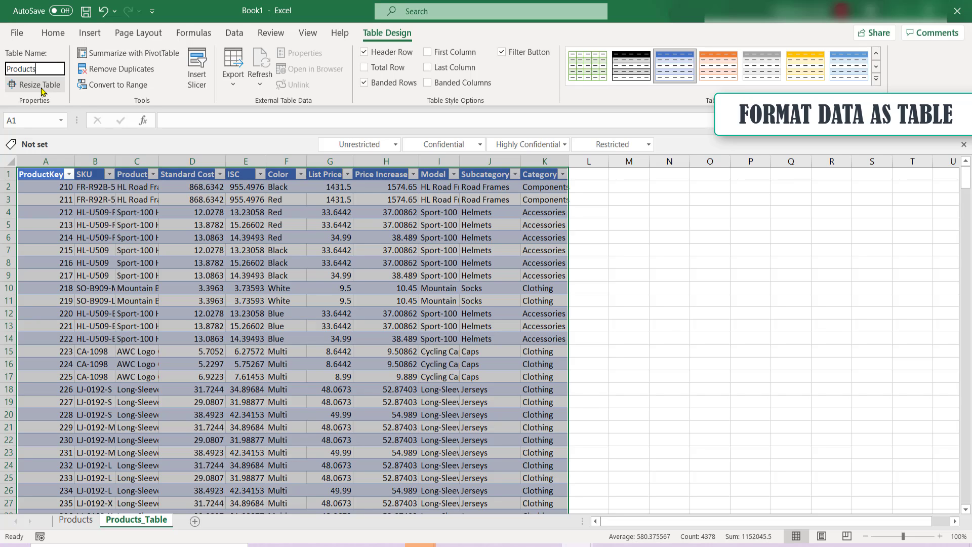
key(Return)
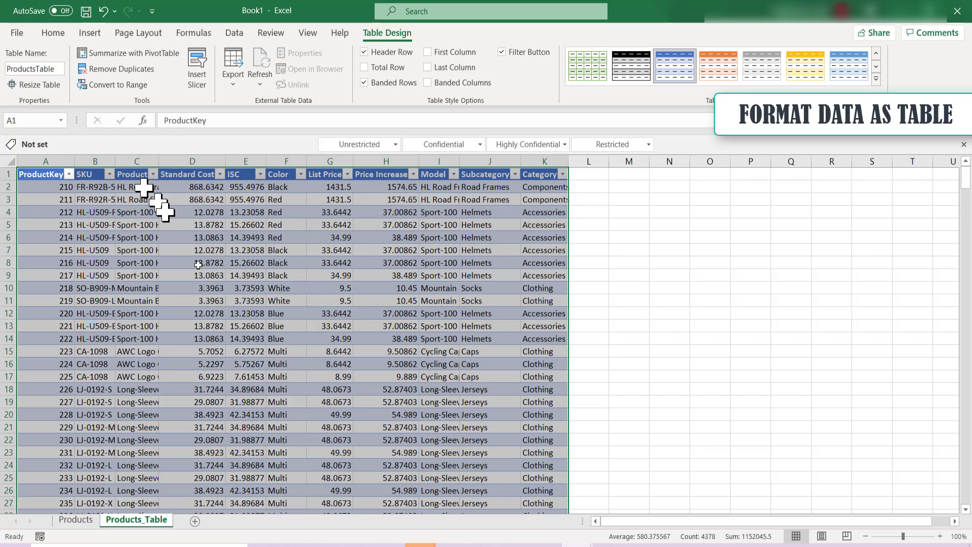
click(226, 275)
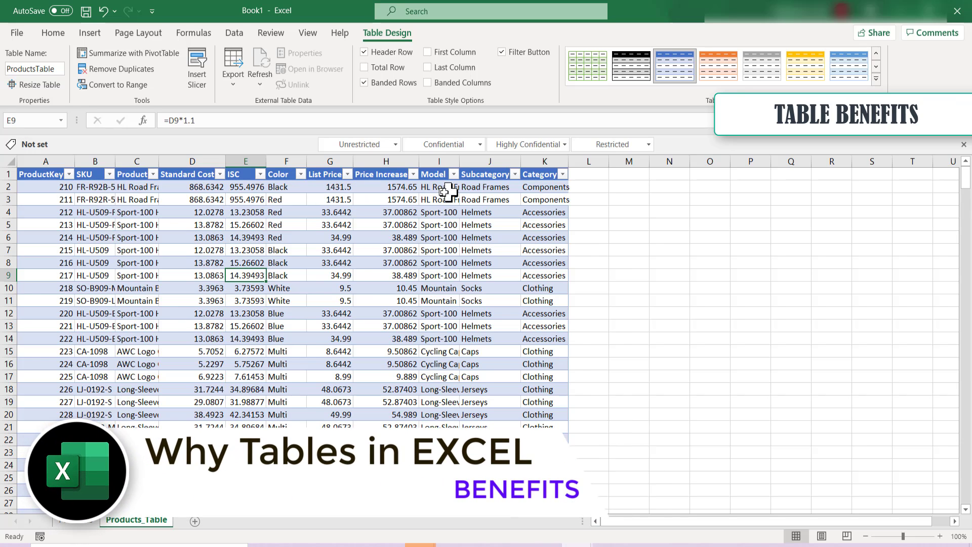
scroll(250, 281, down, 1)
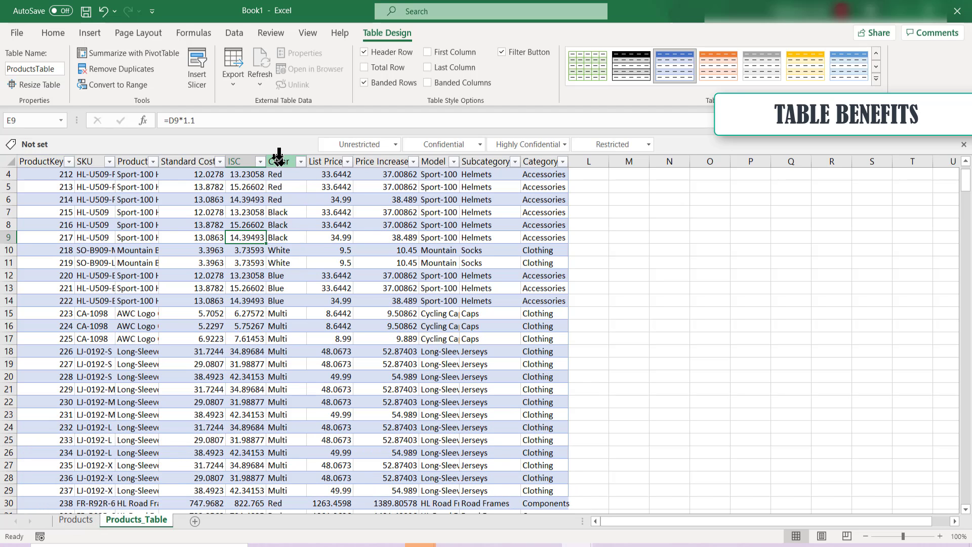
scroll(278, 328, down, 3)
scroll(278, 328, down, 6)
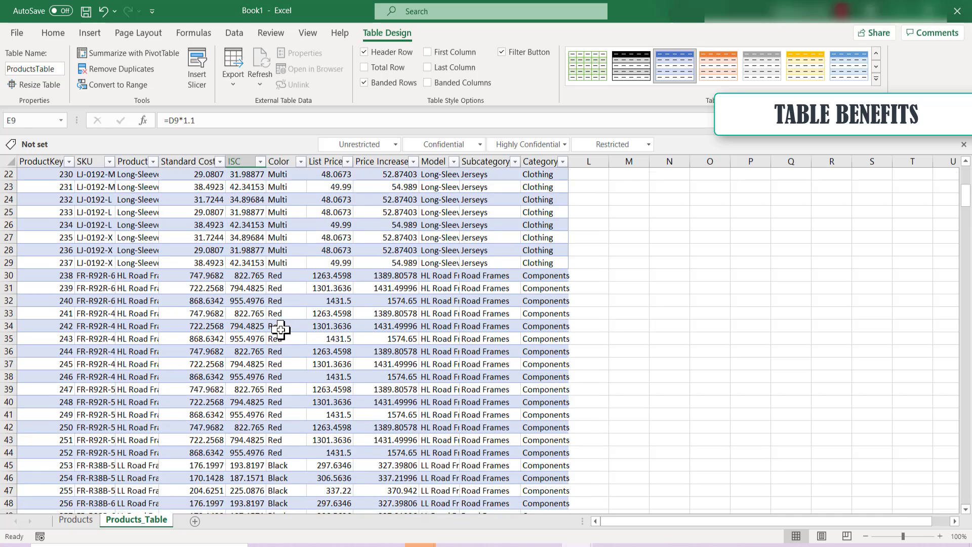
scroll(281, 330, up, 10)
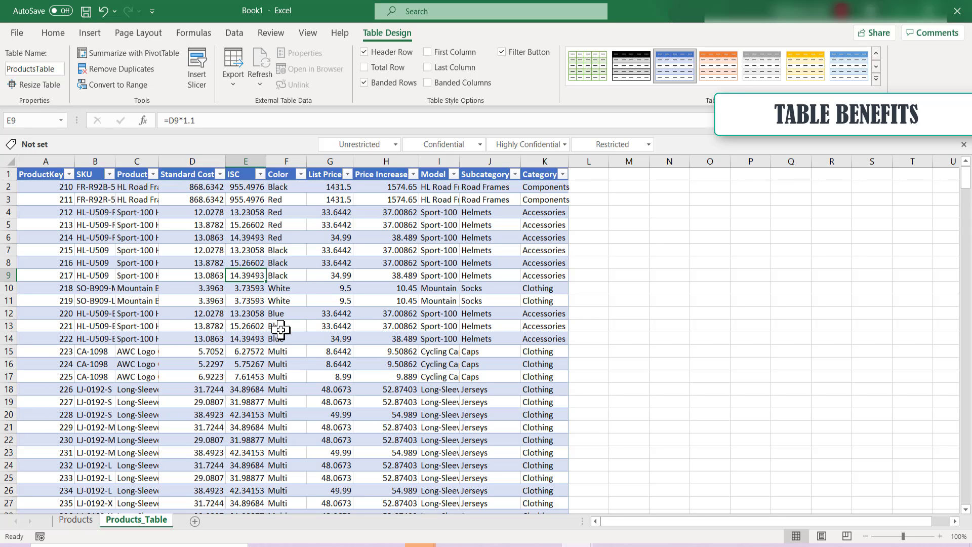
Add a new worksheet and rename it Range
click(197, 522)
double_click(202, 522)
text(R)
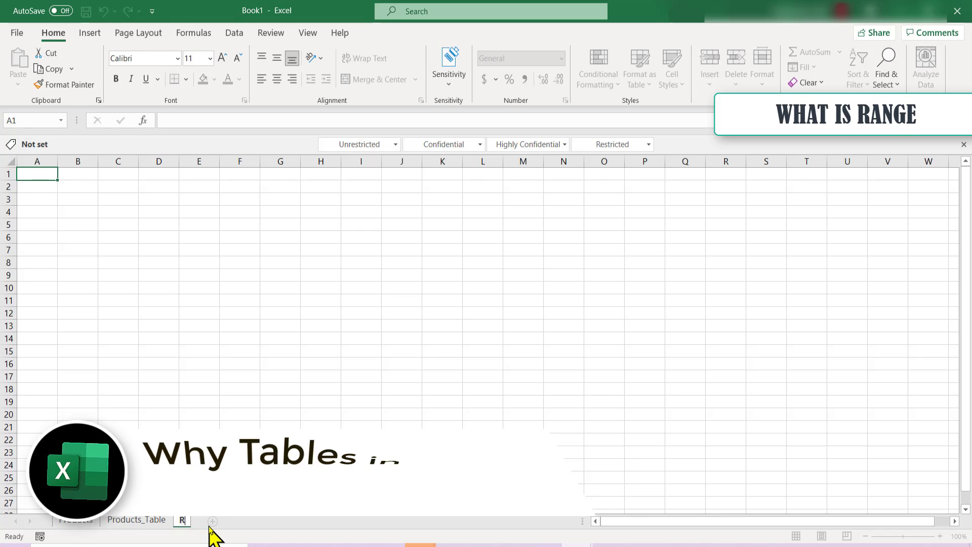
text(ange)
click(243, 414)
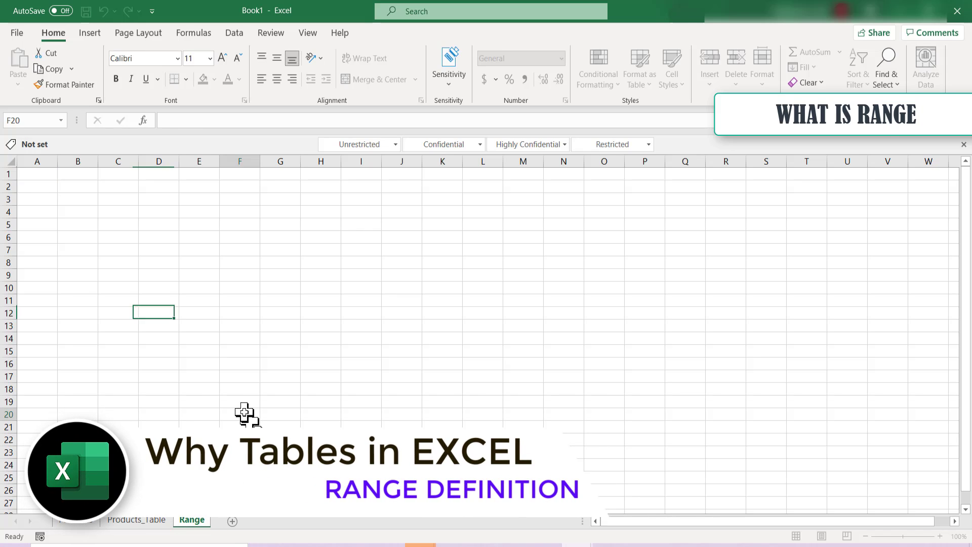
Copy cells A1:K18 from the Products sheet and paste them at A1 of the Range sheet
click(95, 524)
click(106, 250)
drag(50, 174, 447, 391)
key(ctrl+c)
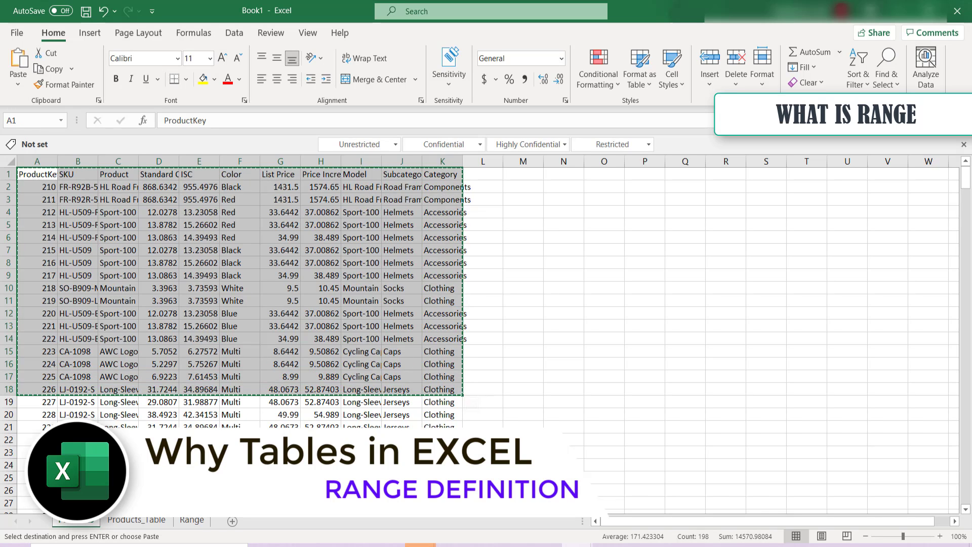
click(192, 520)
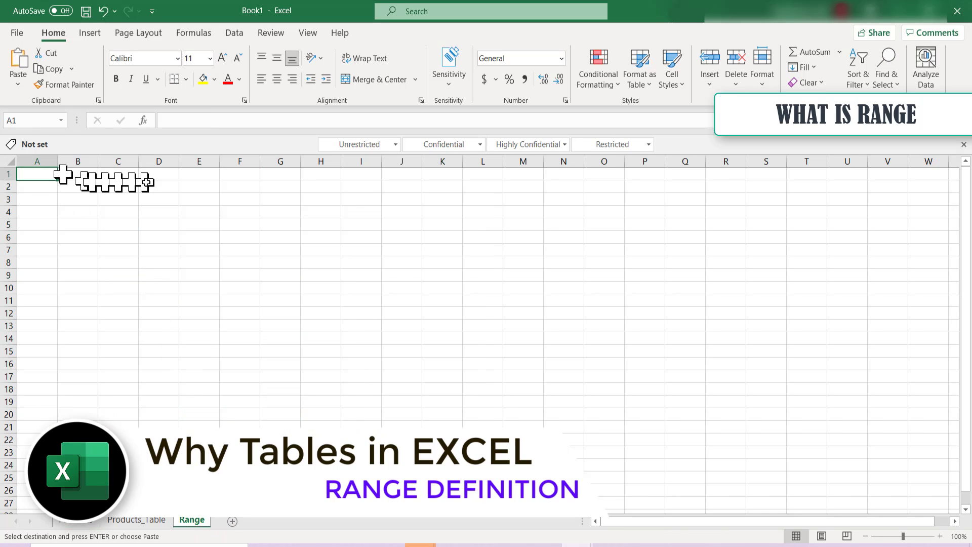
key(ctrl+v)
click(243, 250)
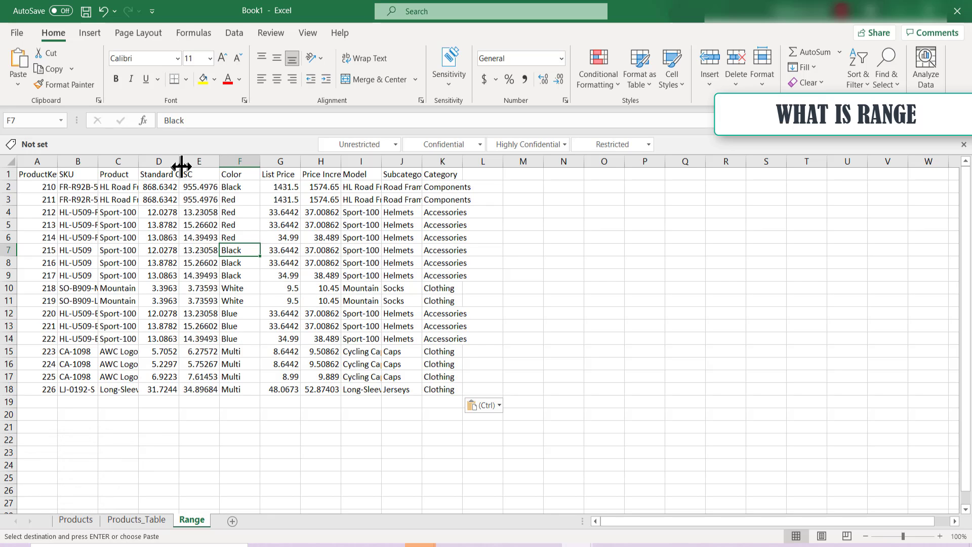
Widen the Standard Cost column to fit its header and name its cells D2:D18 SC
drag(178, 161, 192, 390)
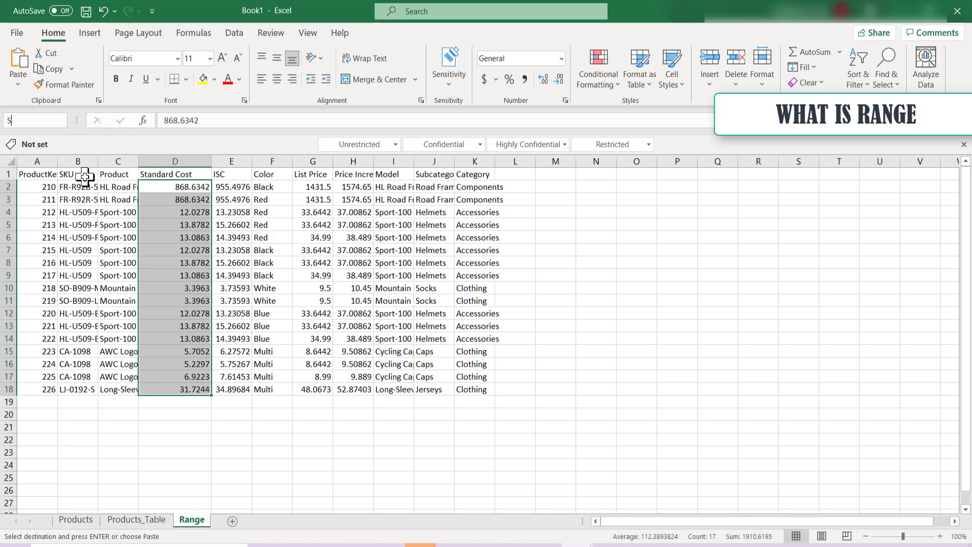
click(233, 337)
drag(192, 187, 197, 389)
Sum the named range SC in cell D22 with a SUM formula
click(187, 438)
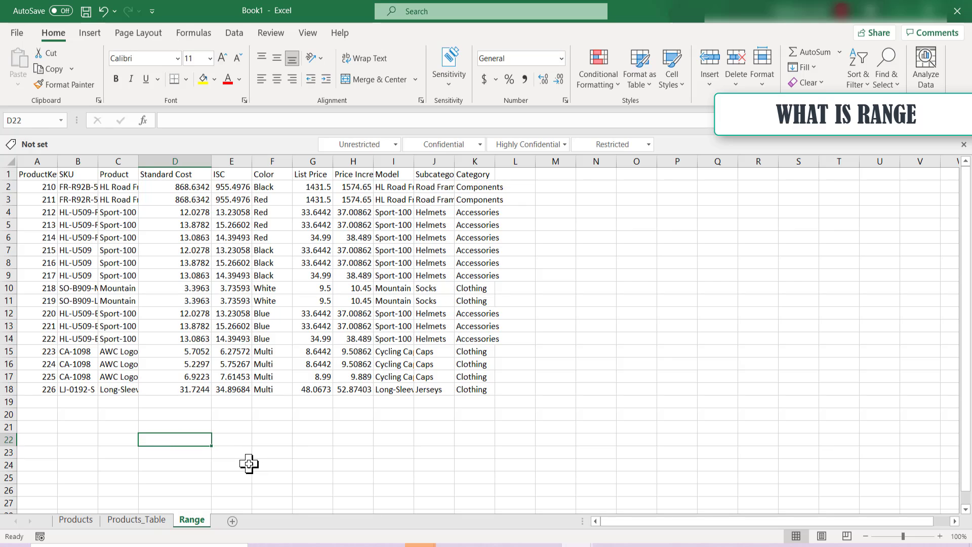
text(=)
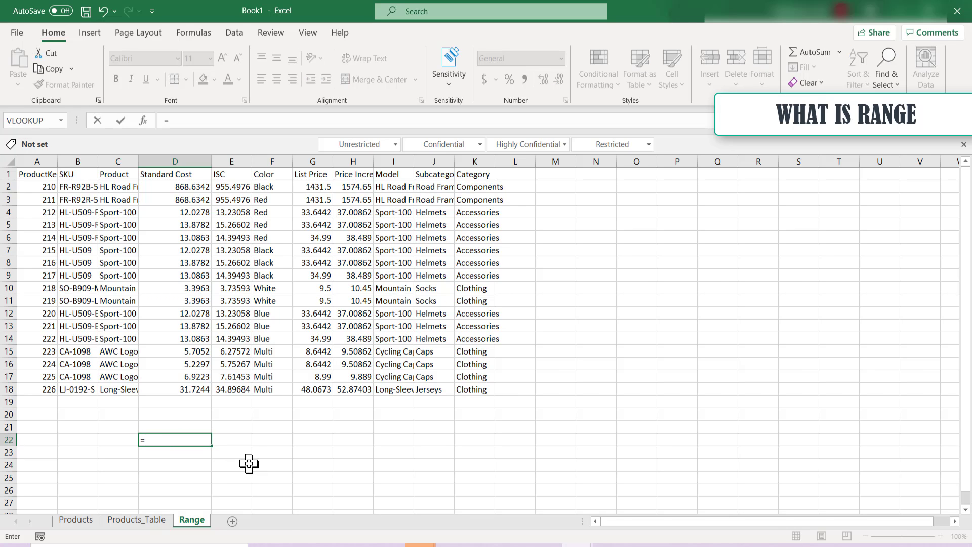
text(sum(SC)
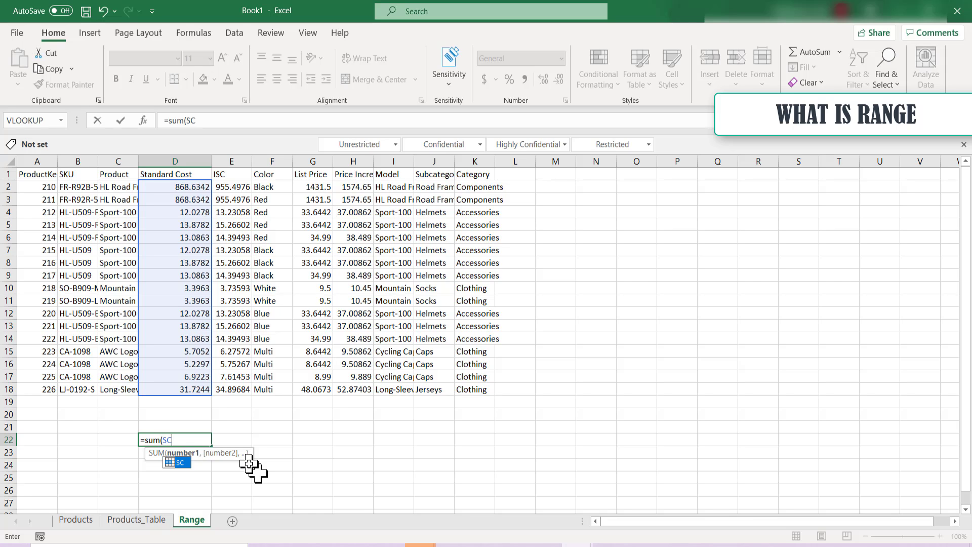
key(Return)
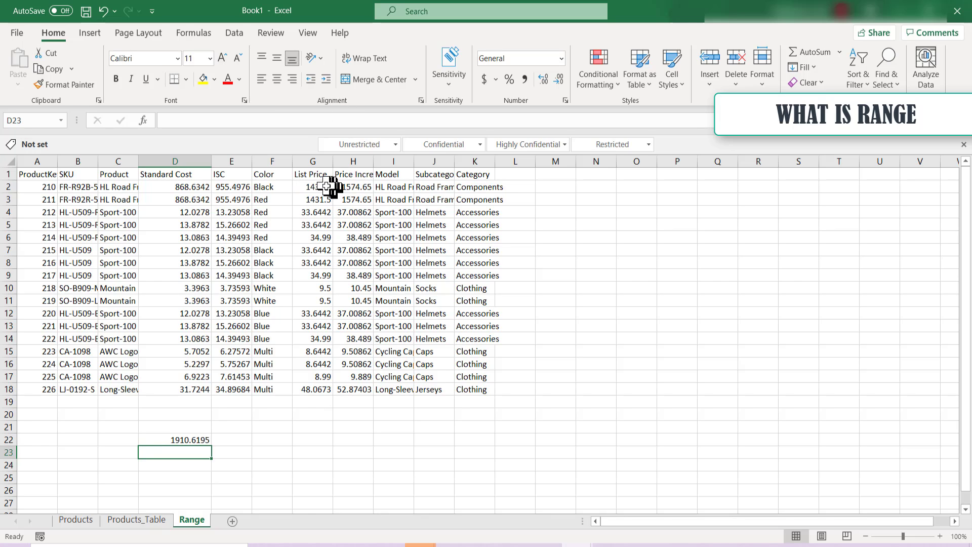
Enter the formula =sum(G2:G18) in cell G22 to total the List Price column
click(319, 453)
click(318, 438)
text(=su)
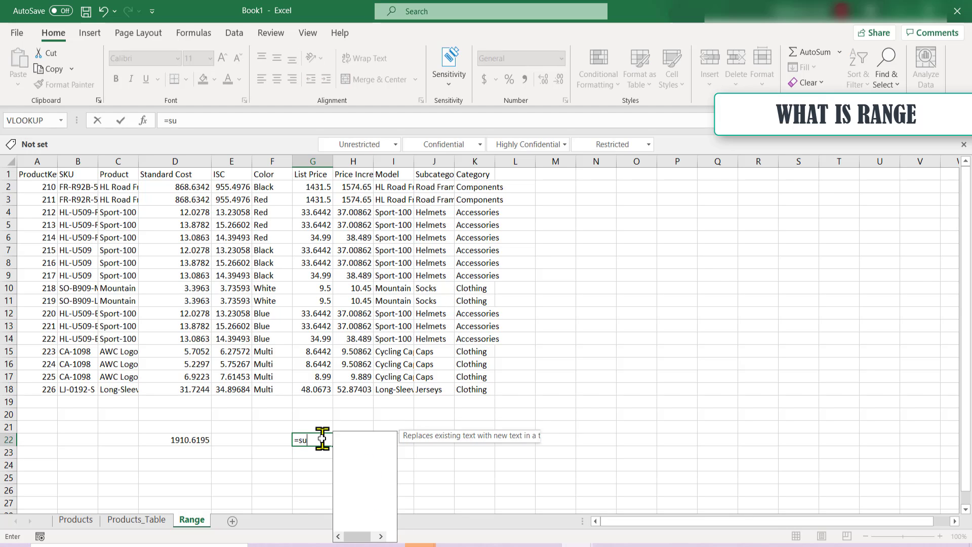
text(m()
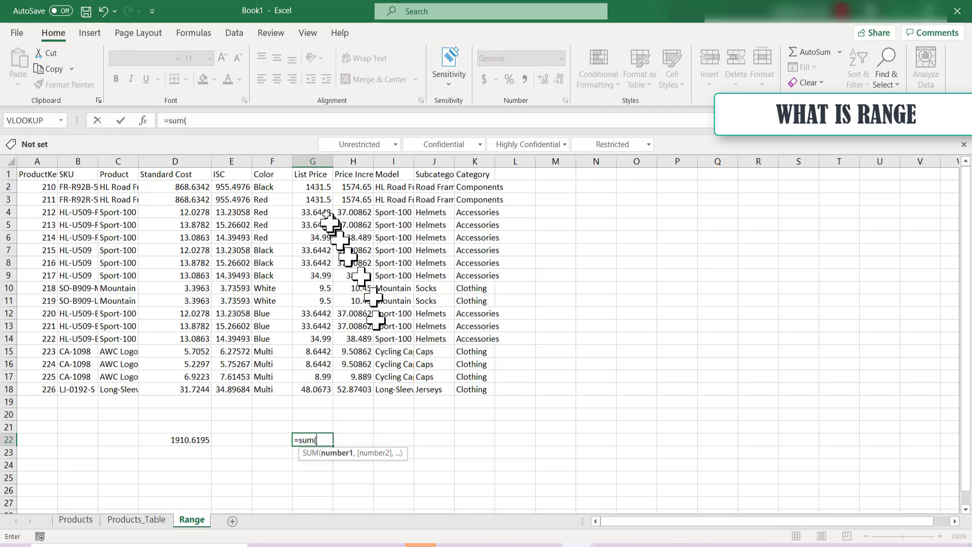
drag(319, 190, 329, 390)
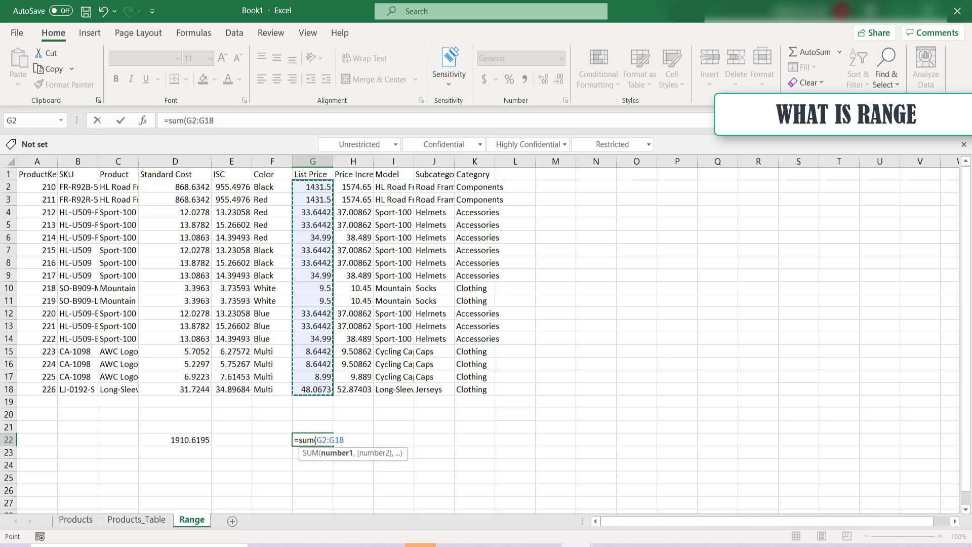
text())
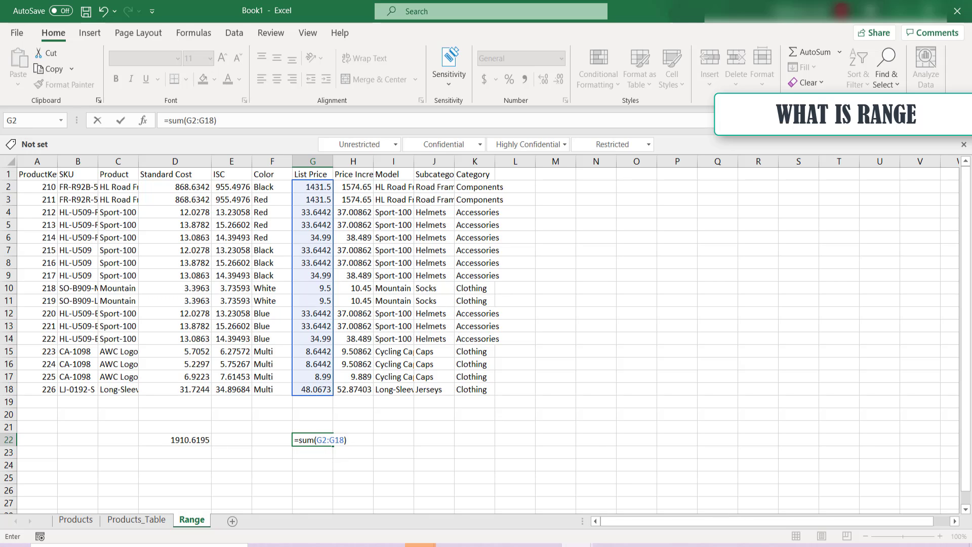
key(Return)
Add an automatic sum of G2:G18 directly below the List Price data in cell G19
key(Up)
key(Up)
key(Up)
key(Up)
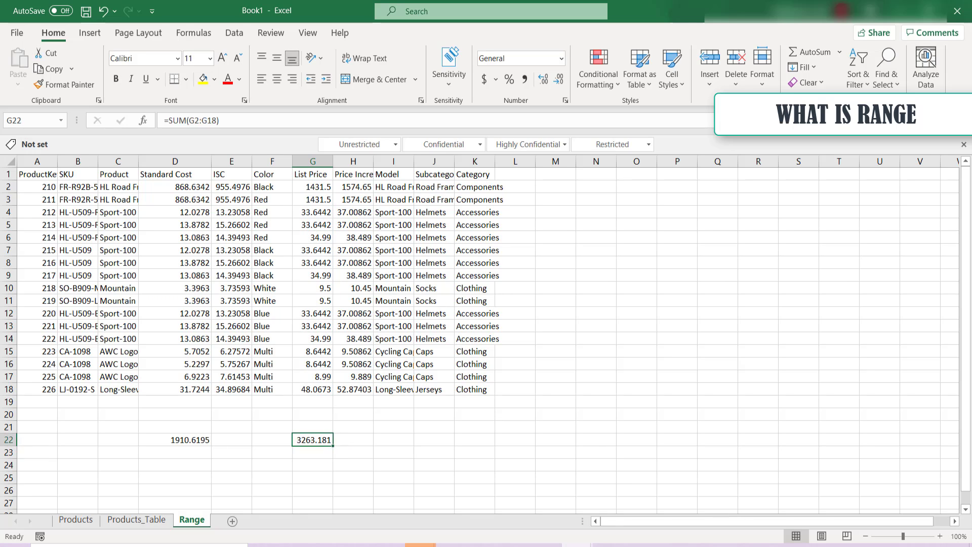
key(alt+equal)
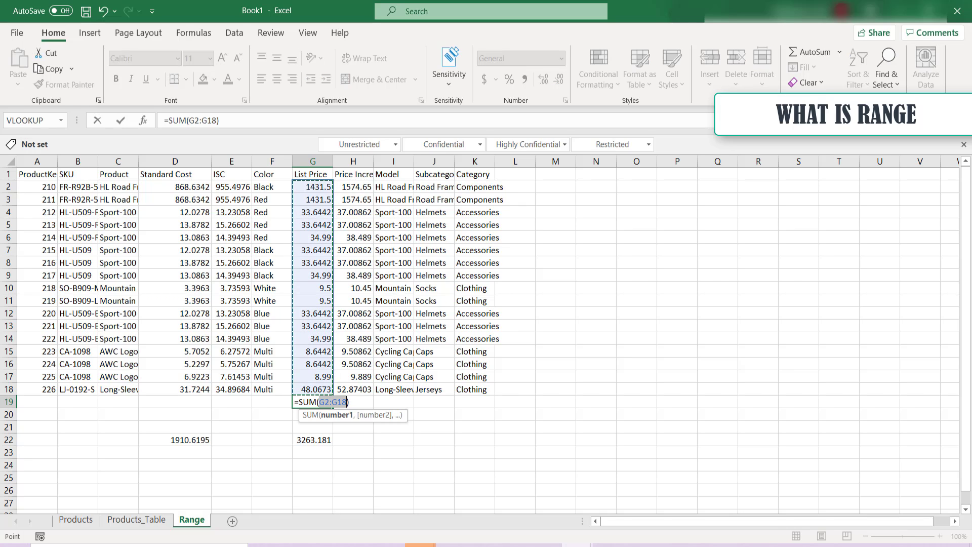
key(Return)
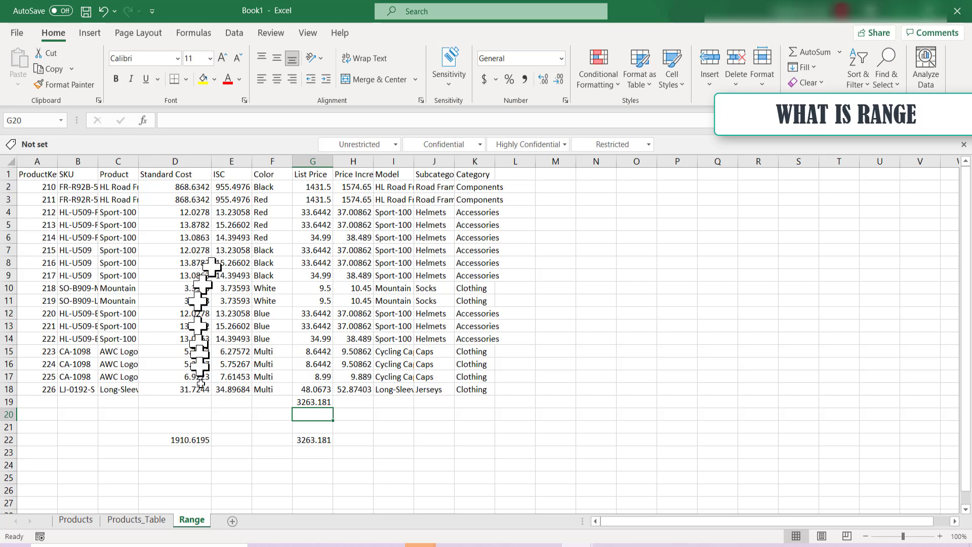
Review the workbook's defined names and the cells they refer to in the Name Manager
click(196, 37)
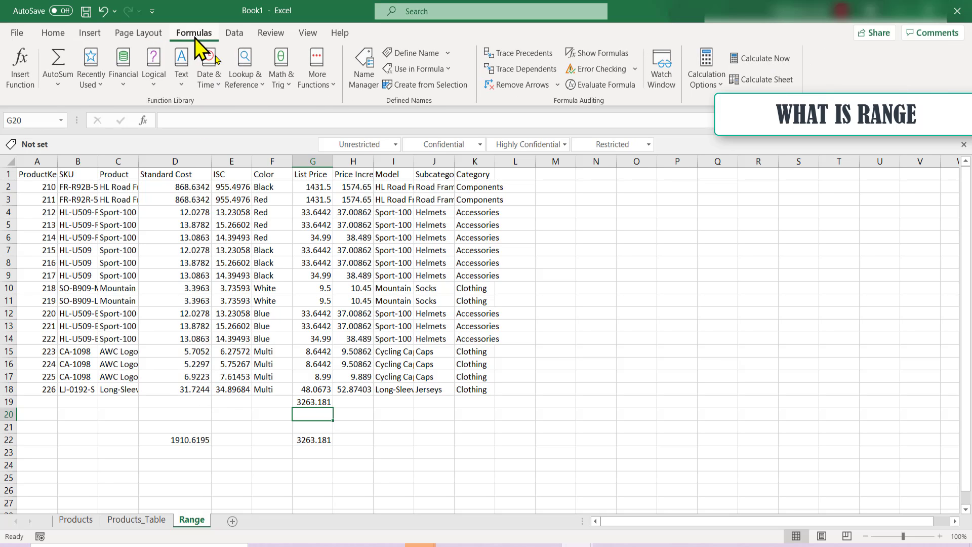
click(364, 68)
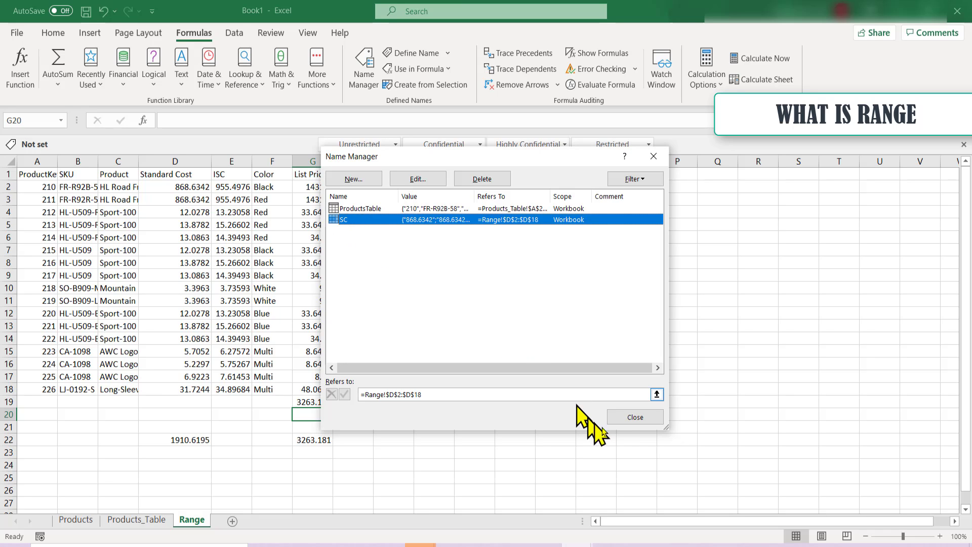
click(618, 419)
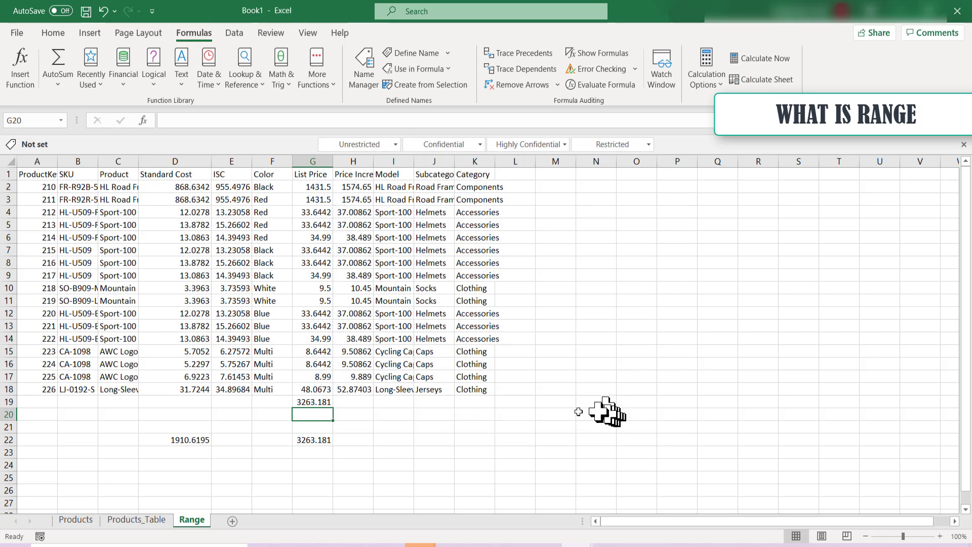
Insert a new column before ISC in the table on the Products_Table sheet and name its header Increase
click(77, 525)
click(135, 521)
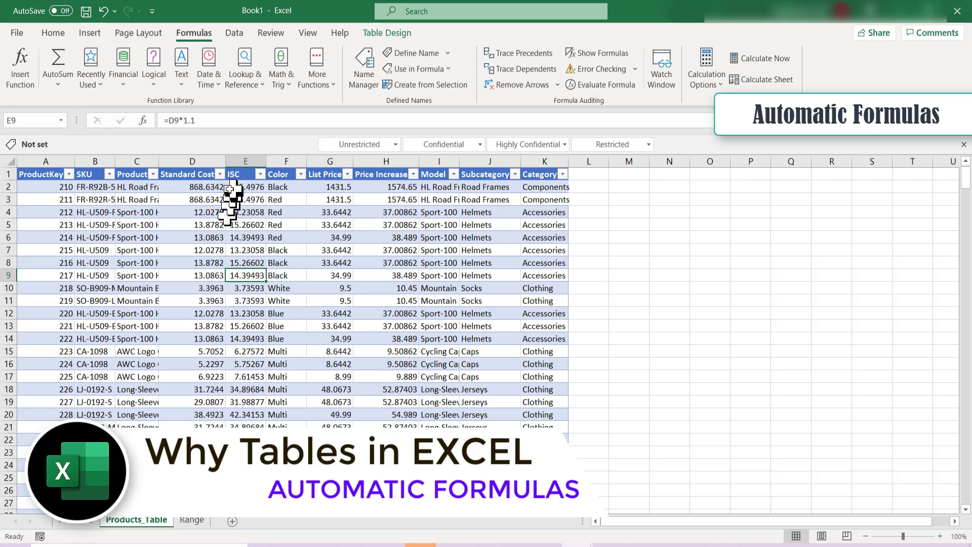
click(244, 163)
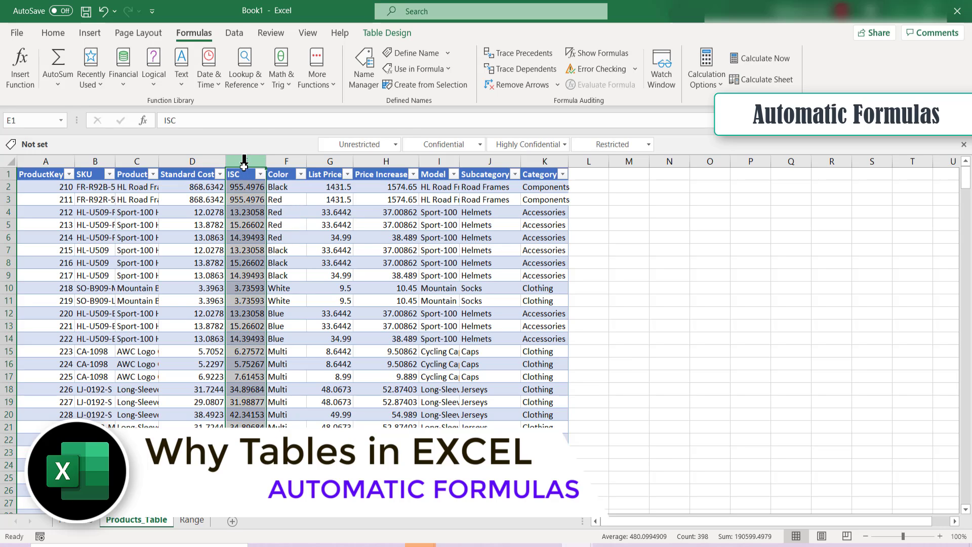
right_click(245, 165)
click(278, 277)
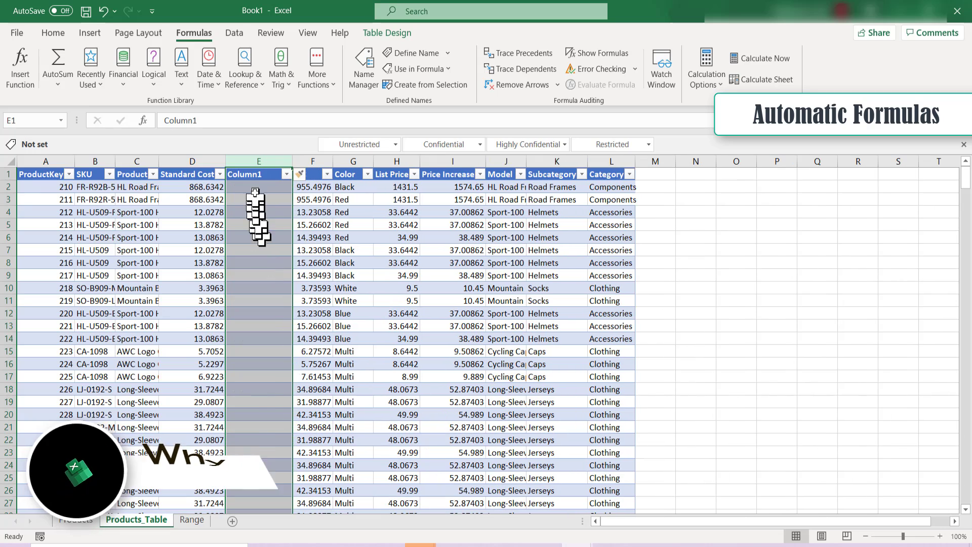
click(256, 174)
text(Increase)
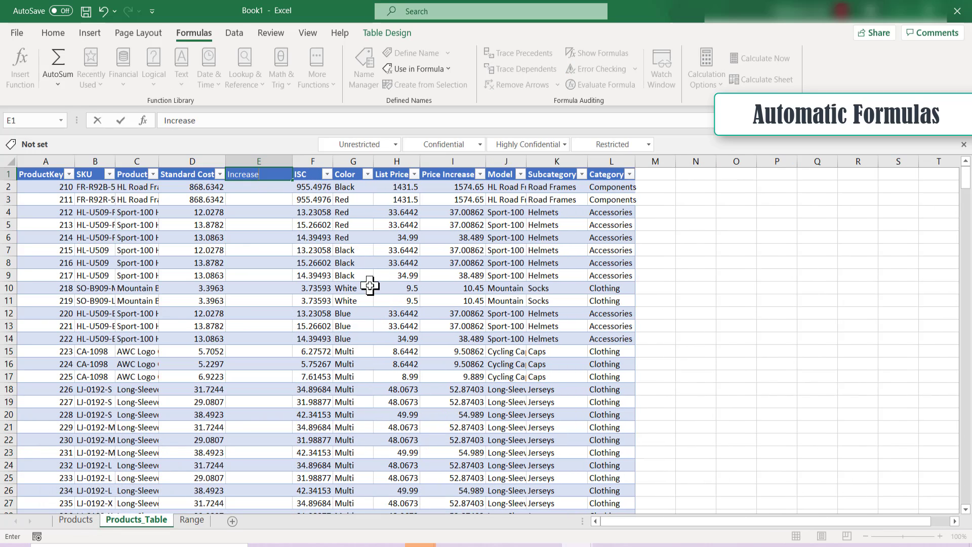
key(Return)
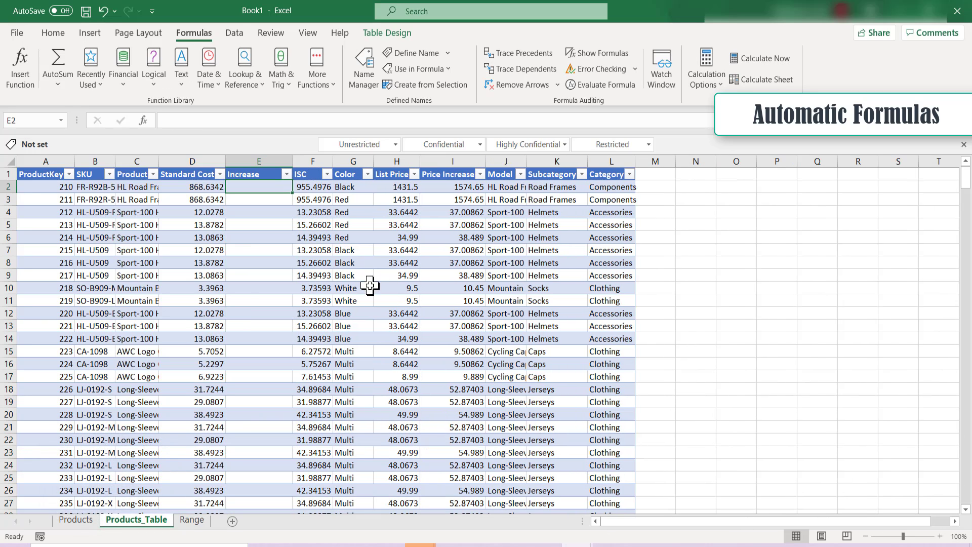
Fill the Increase column with the formula =[@[Standard Cost]]*1.3, entered in E2, and check the column's automatically filled rows
text(=)
key(Left)
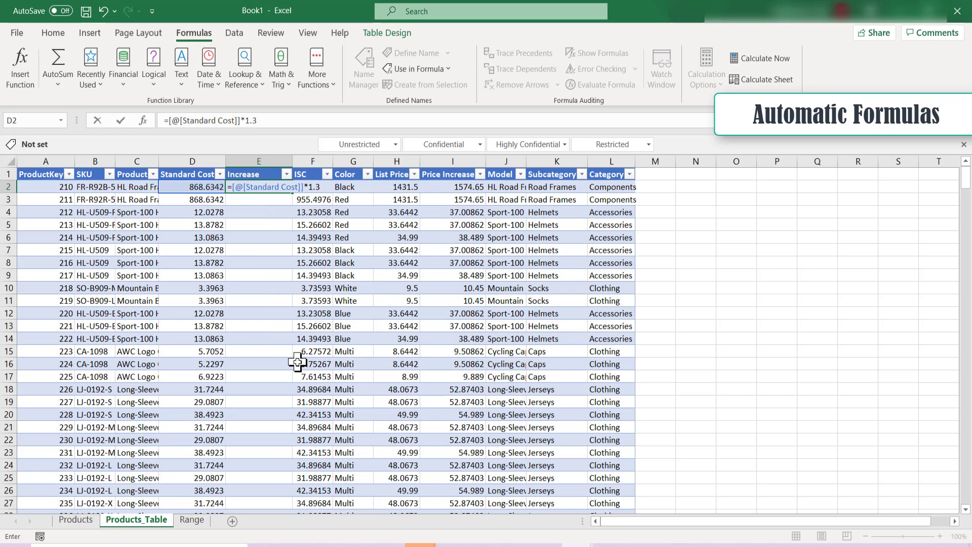
key(Return)
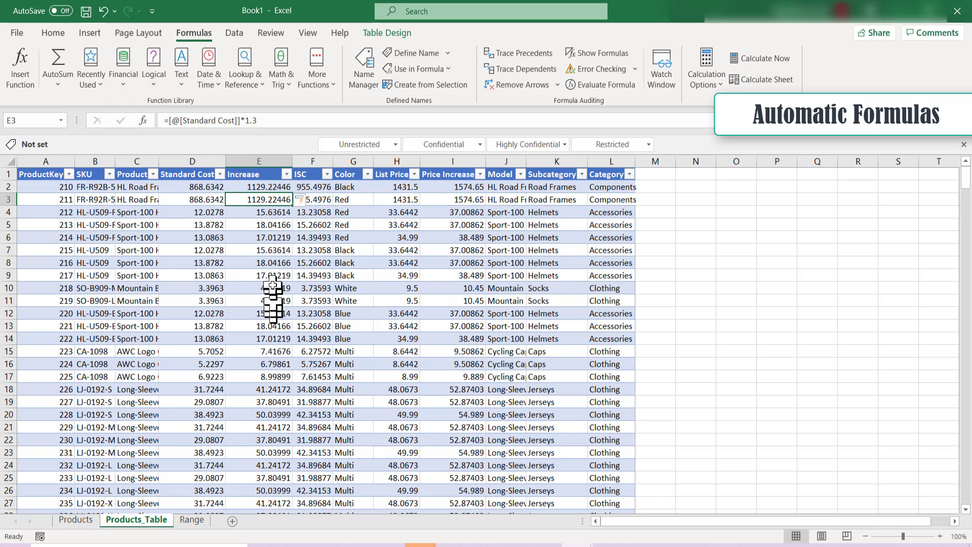
scroll(273, 286, down, 10)
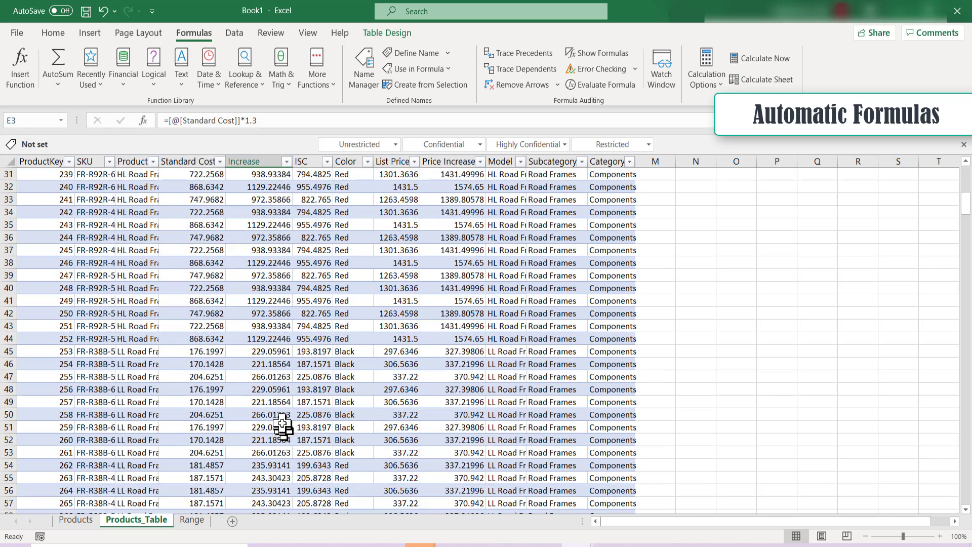
scroll(282, 427, up, 10)
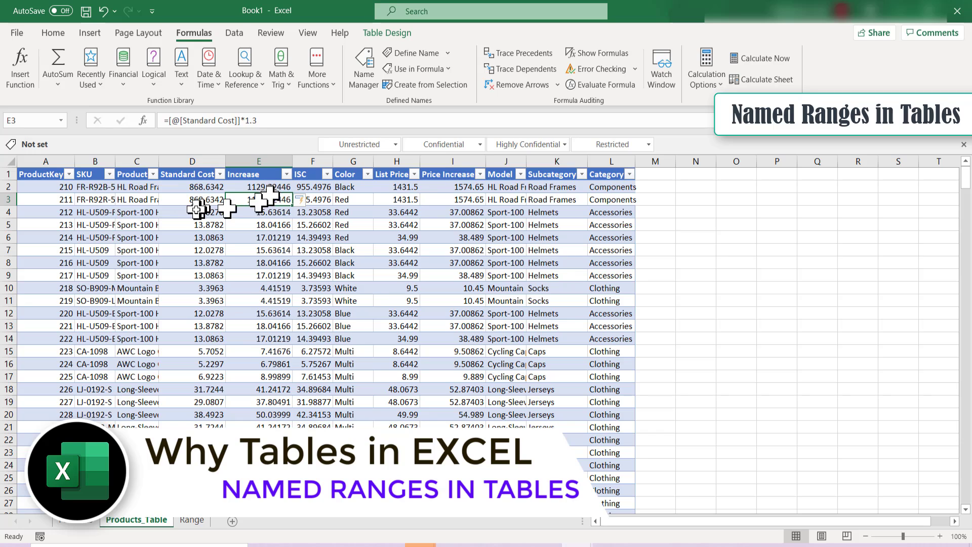
drag(199, 187, 198, 326)
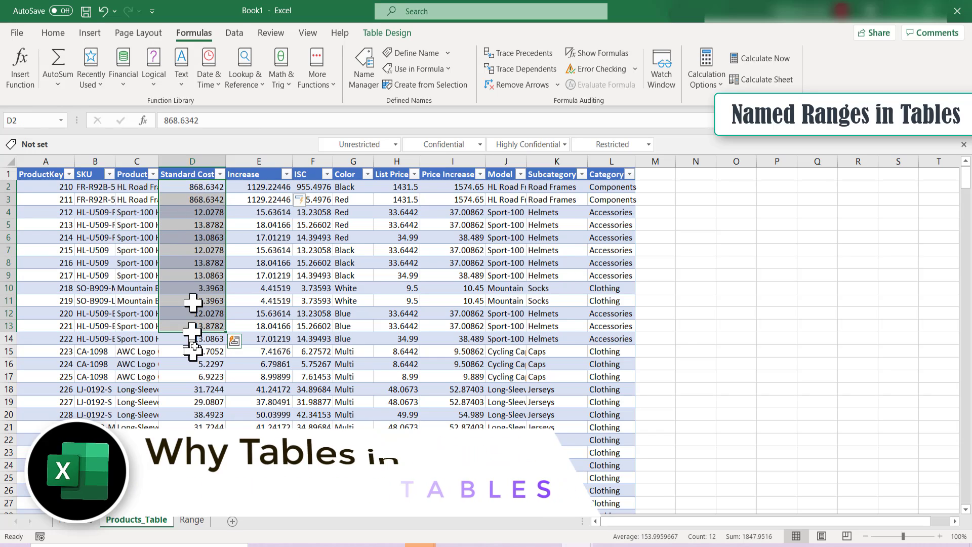
click(261, 198)
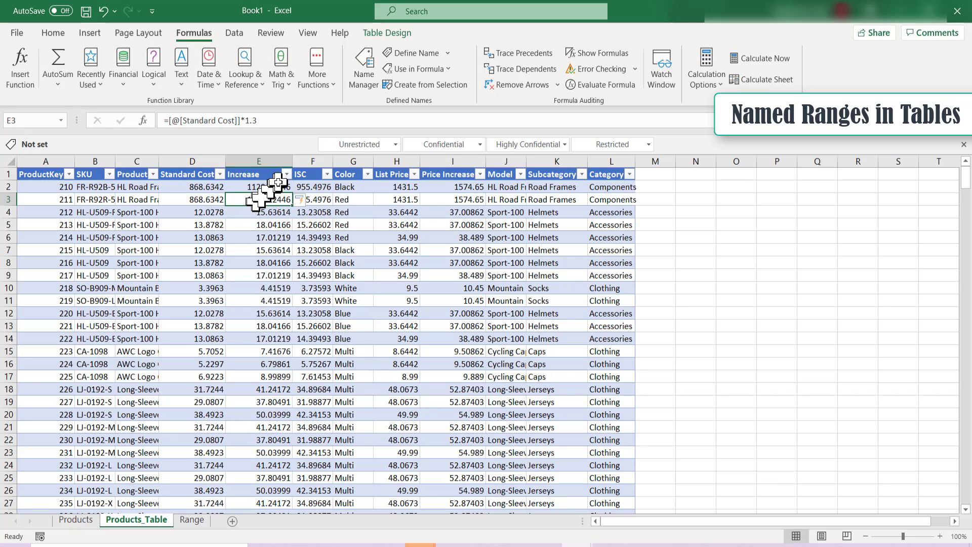
Try to total the Standard Cost column in cell O9 with the formula =SUM(sta)
click(749, 278)
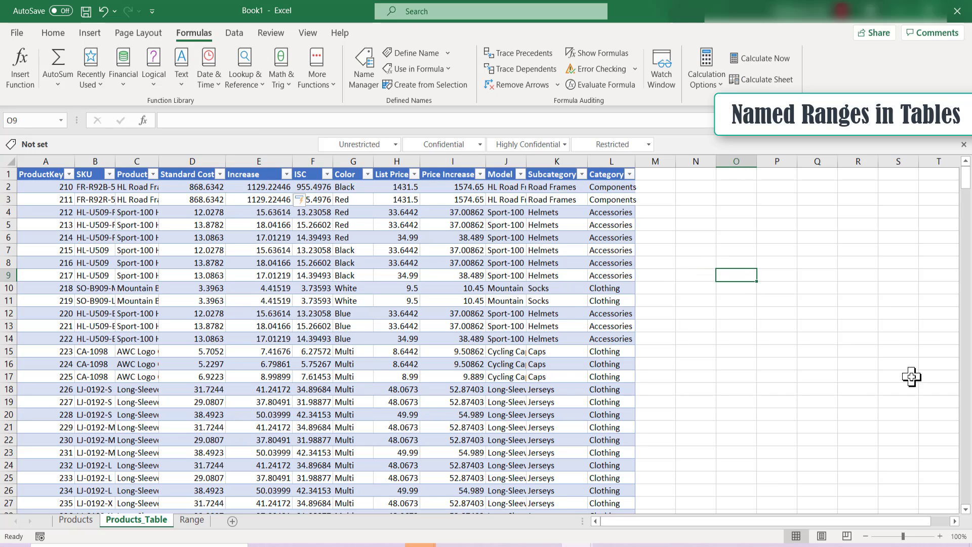
text(=sum)
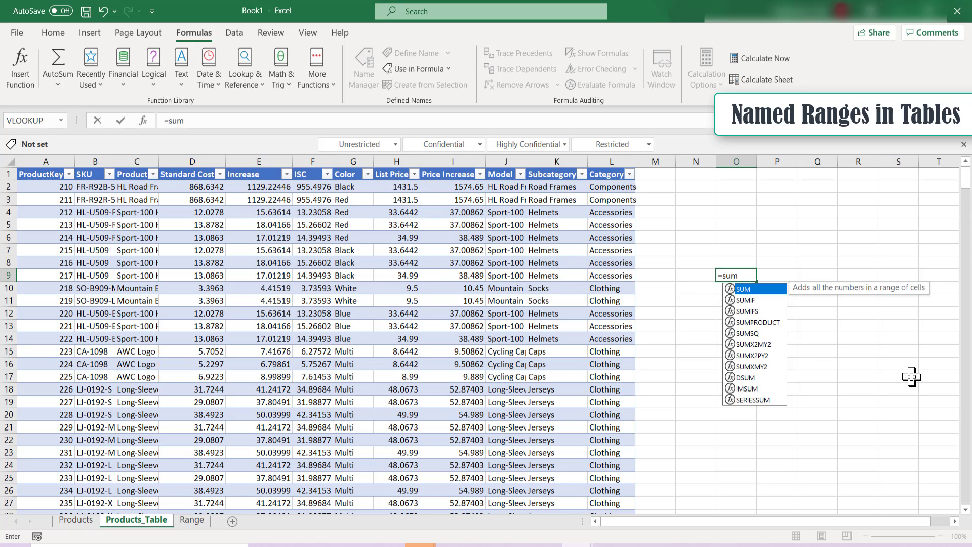
text(()
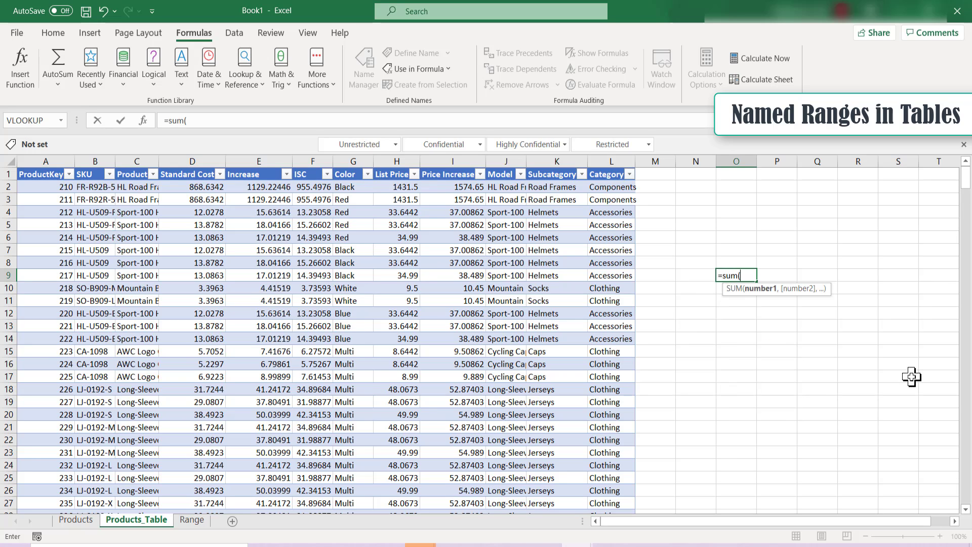
text(sta)
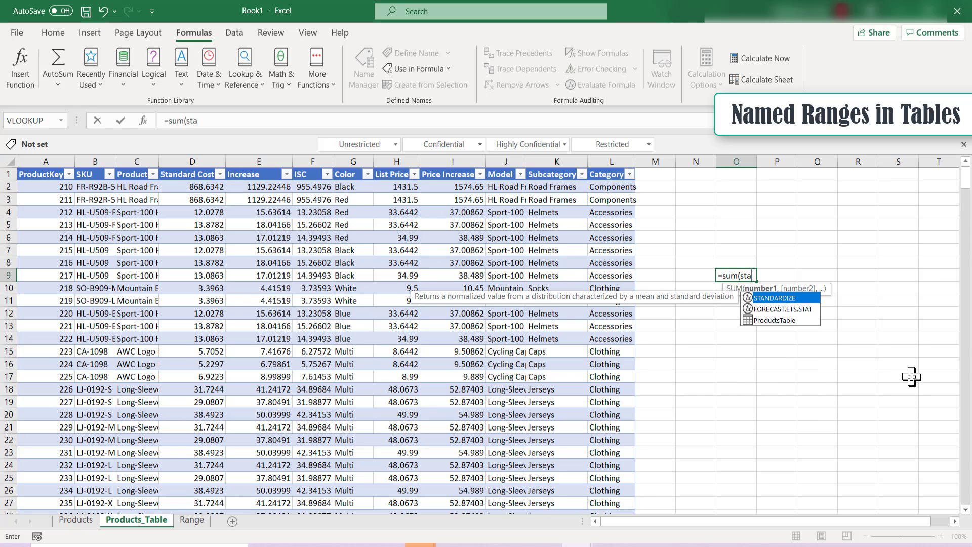
key(Down)
key(Down)
key(Return)
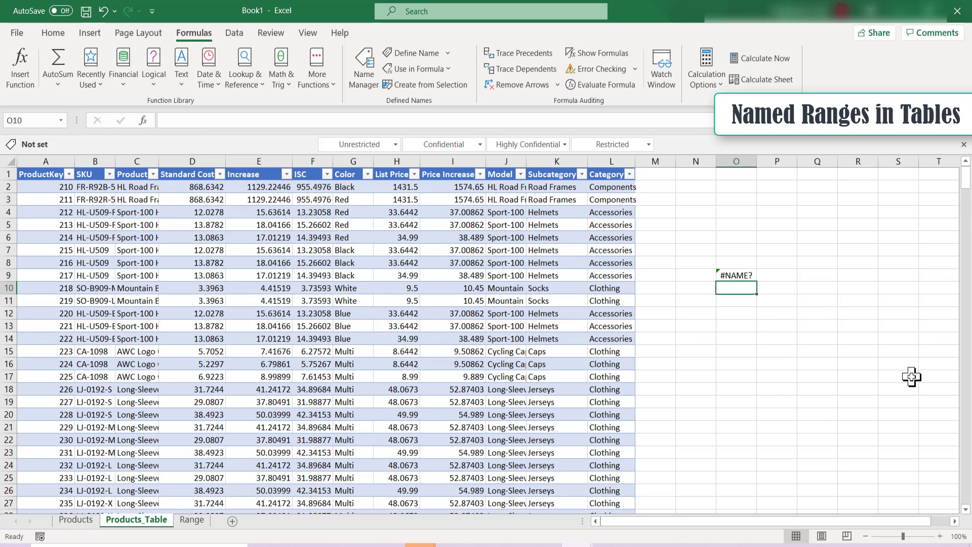
Replace the sta argument in cell O9's SUM formula with the table name ProductsTable
key(Up)
key(F2)
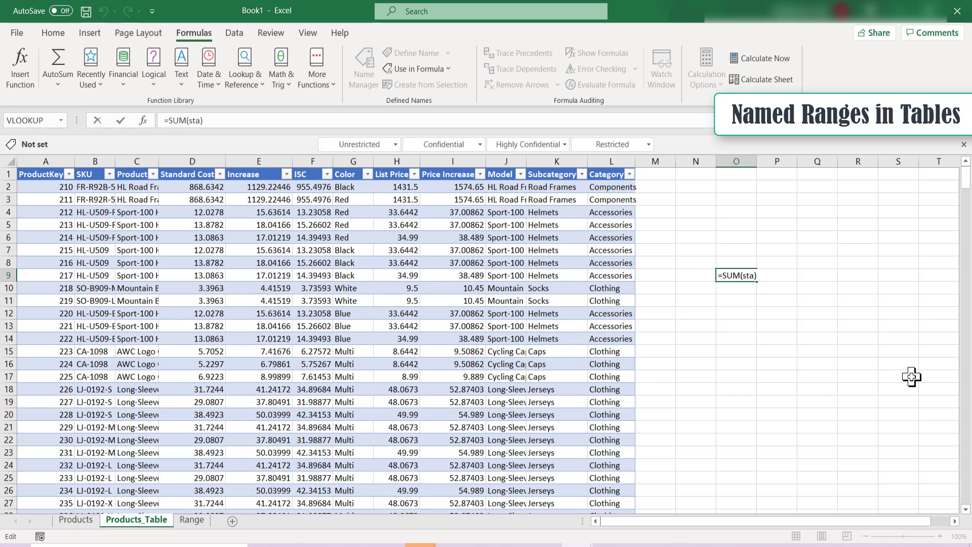
key(BackSpace)
key(BackSpace)
key(BackSpace)
key(BackSpace)
text(p)
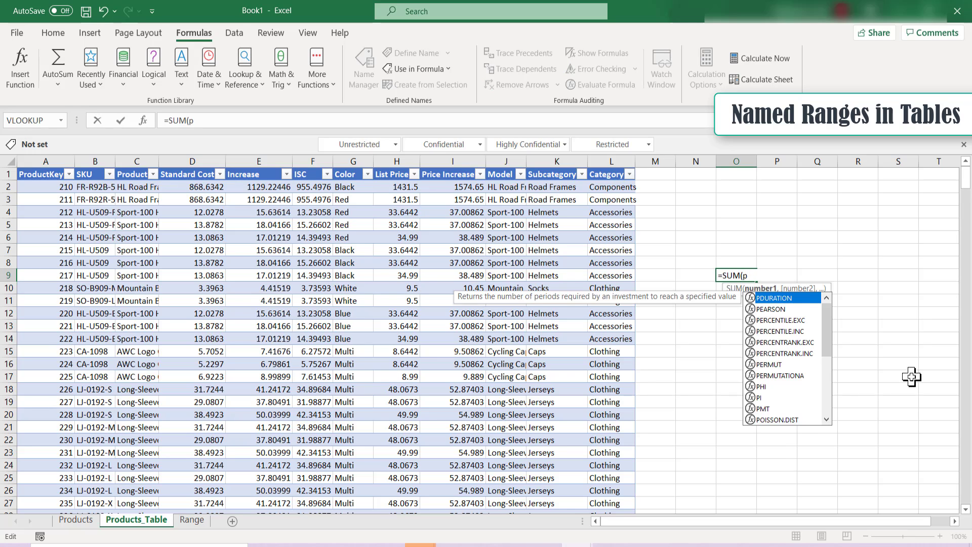
text(ro)
key(Down)
key(Down)
key(Tab)
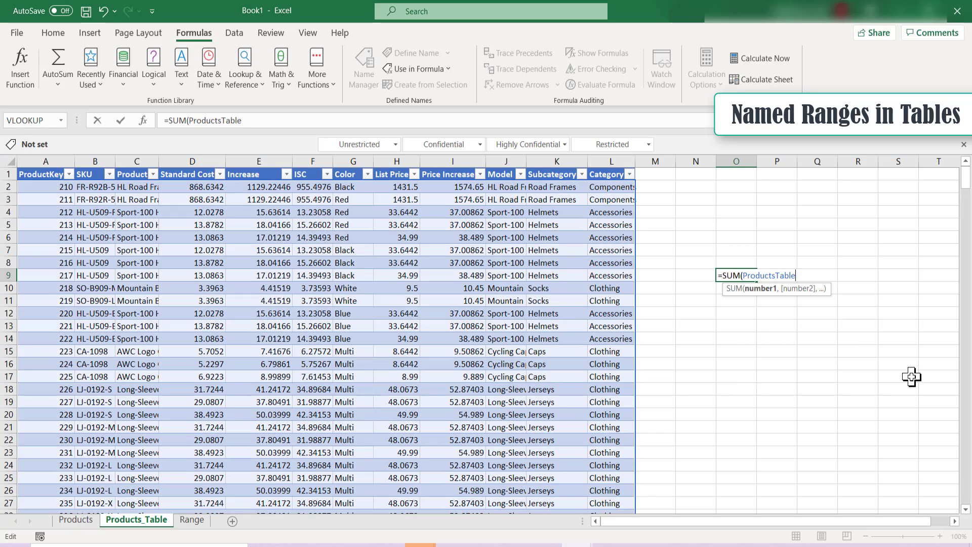
Complete the formula in O9 as =SUM(ProductsTable[Standard Cost]) to total that table column
text([)
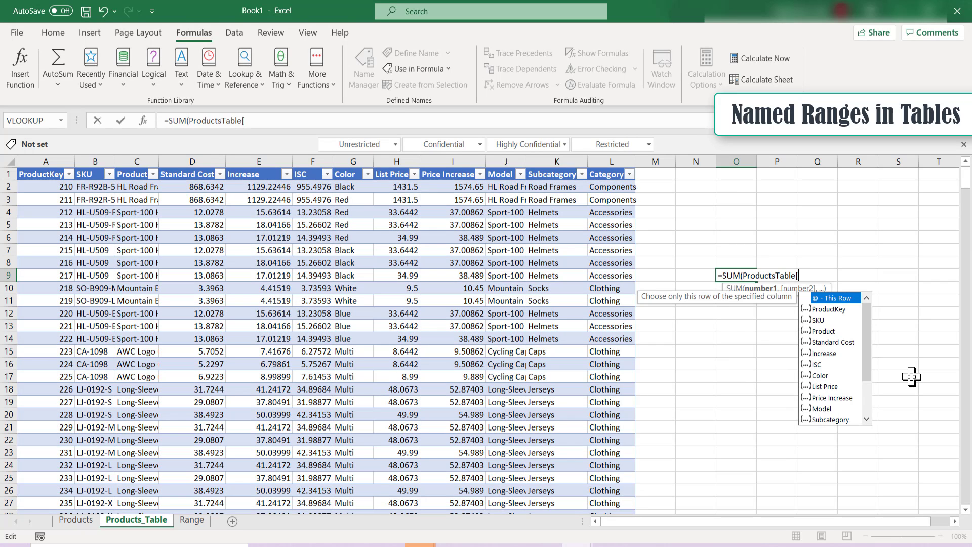
key(Down)
key(Down)
key(Down)
key(Down)
key(Tab)
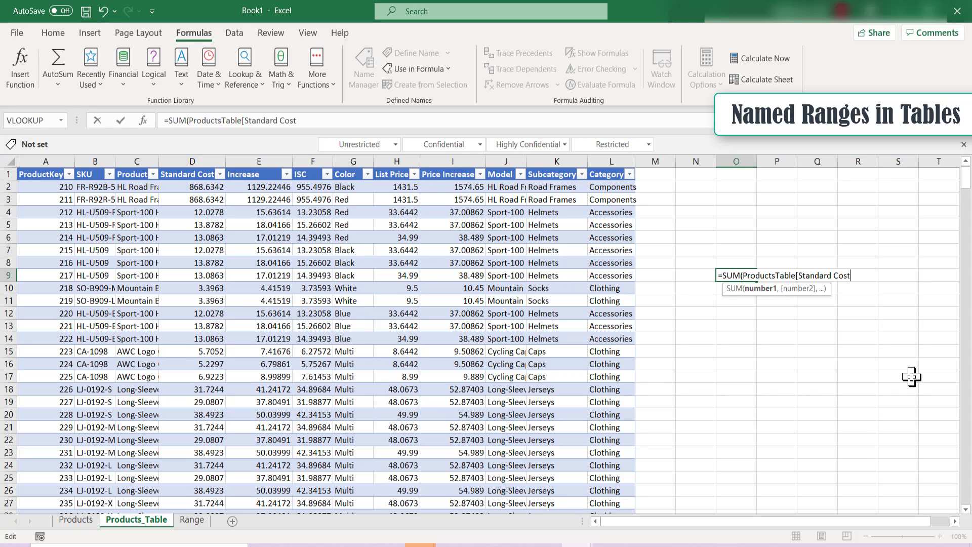
text(]))
key(Return)
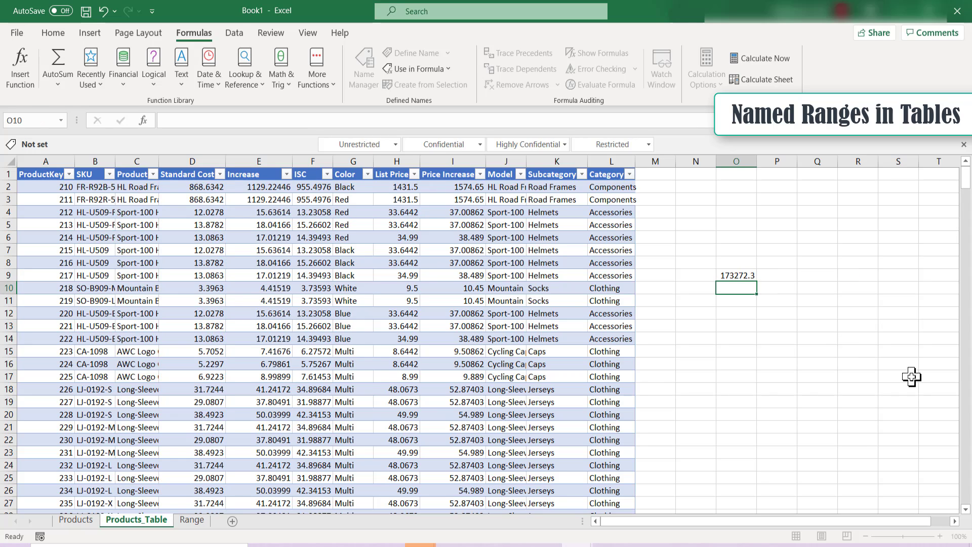
Examine the table reference in O9's formula and compare it with the named range SC in D2:D18 on the Range sheet
key(Up)
key(F2)
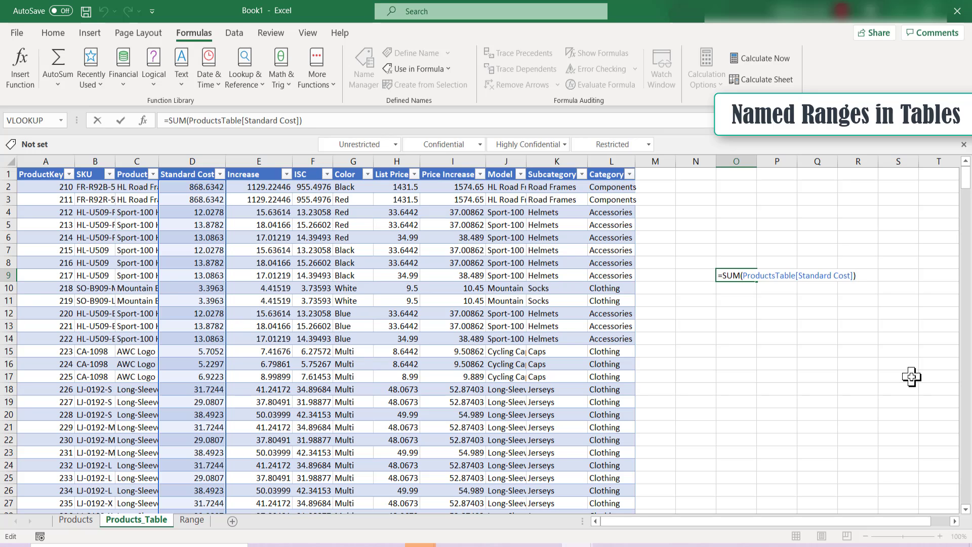
click(191, 519)
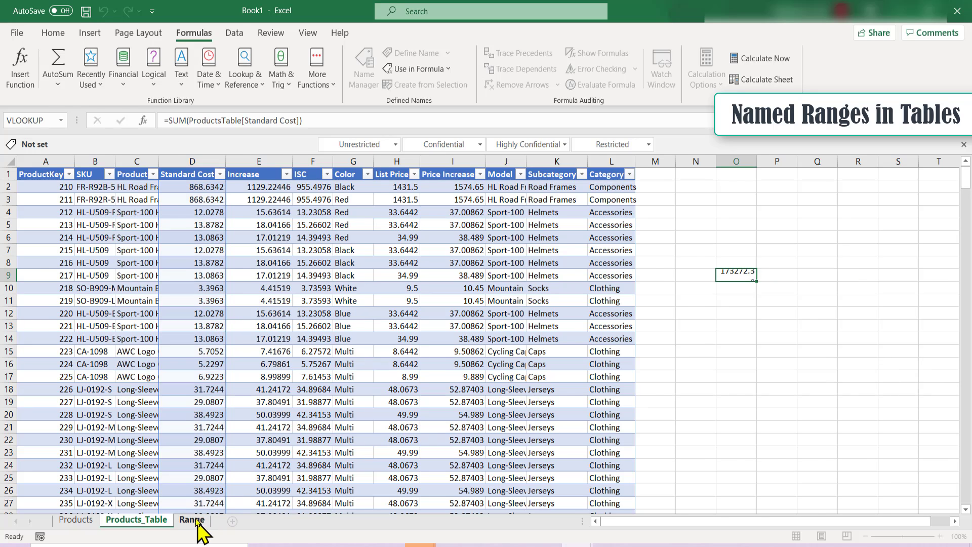
drag(183, 188, 195, 389)
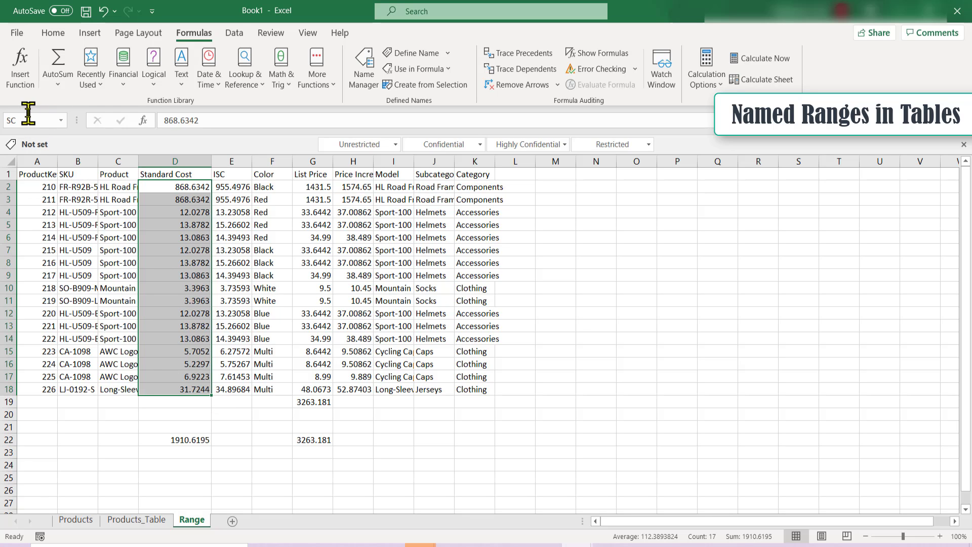
Turn on the Total Row for the table on the Products_Table sheet
click(146, 521)
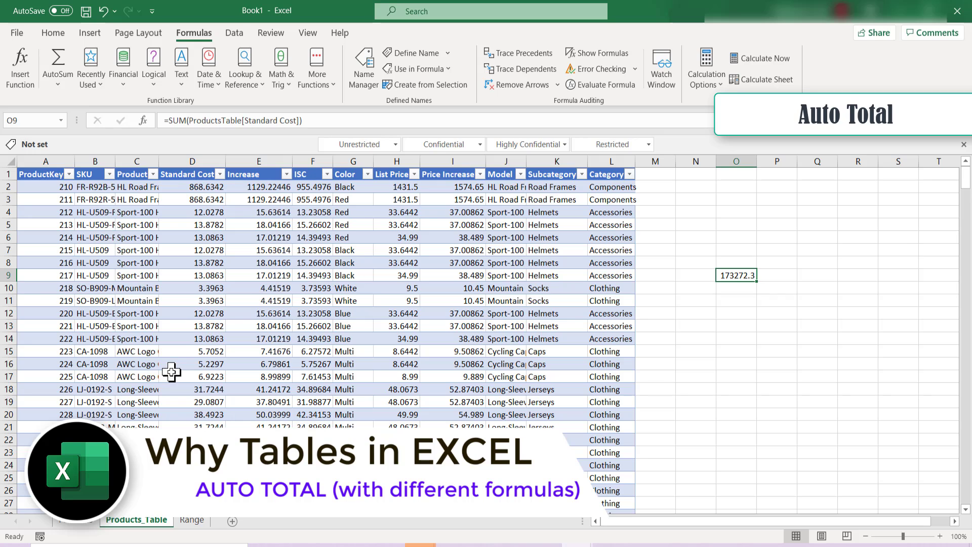
click(208, 339)
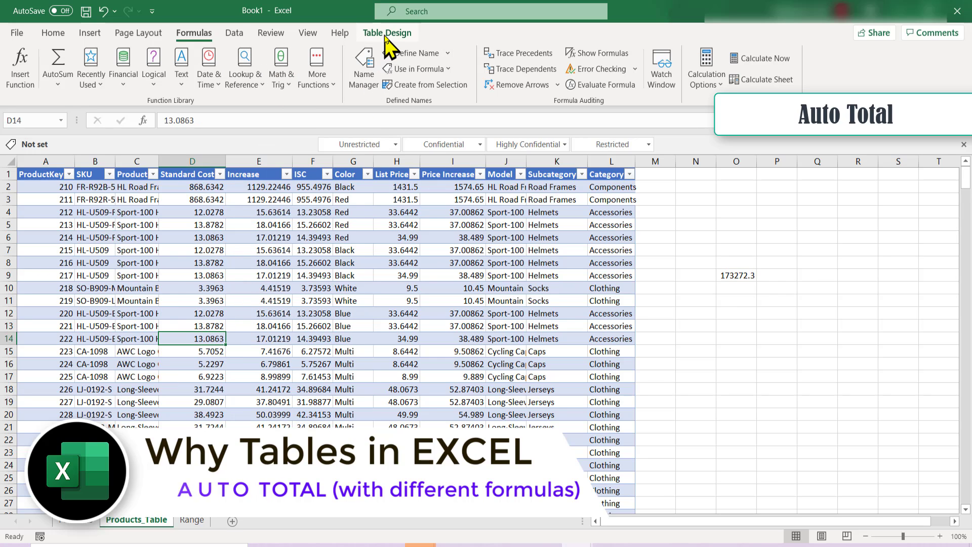
click(386, 33)
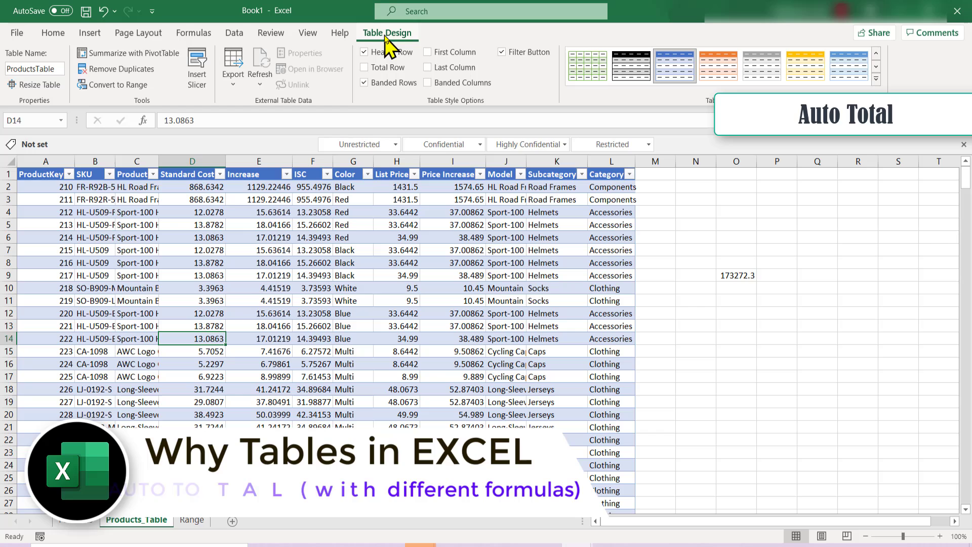
click(391, 71)
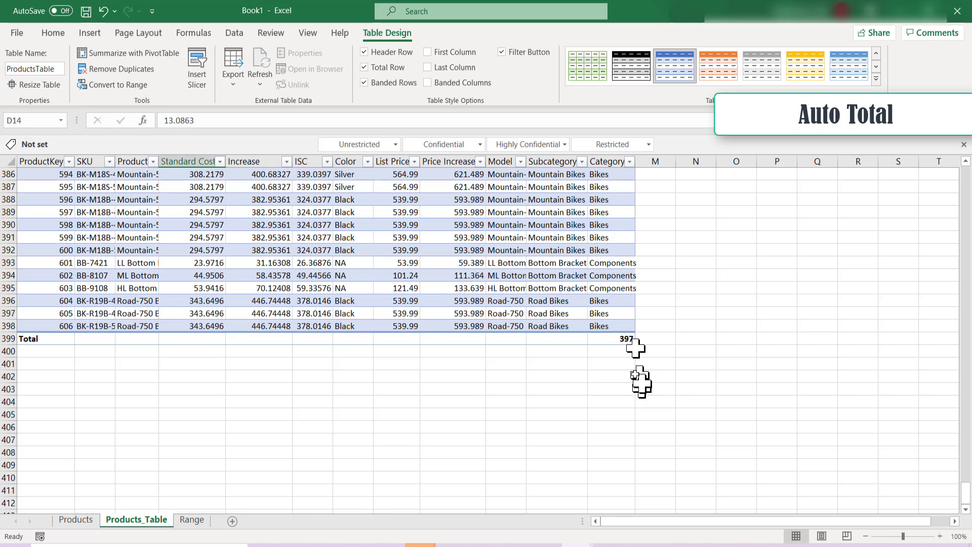
Set the total row's function for the List Price column to Sum in cell H399
click(410, 340)
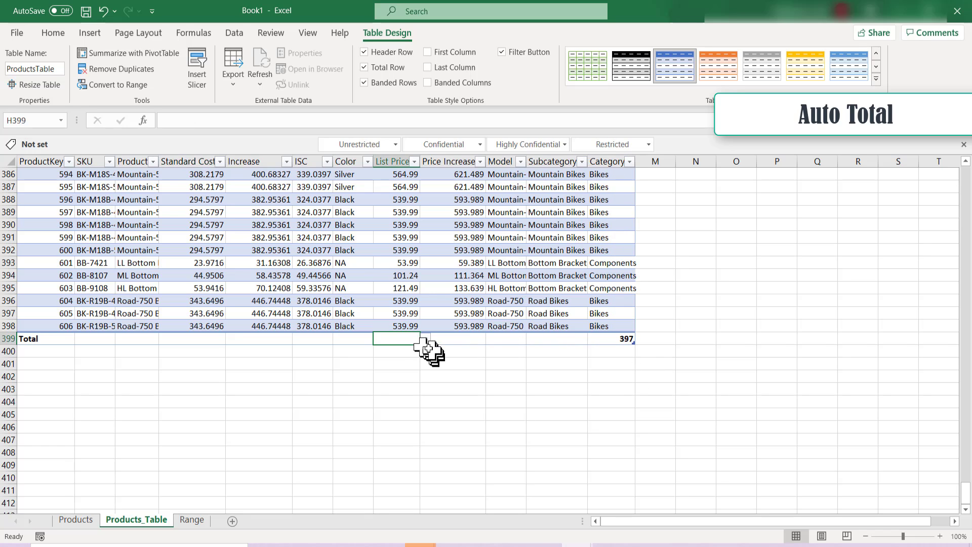
click(425, 344)
click(412, 342)
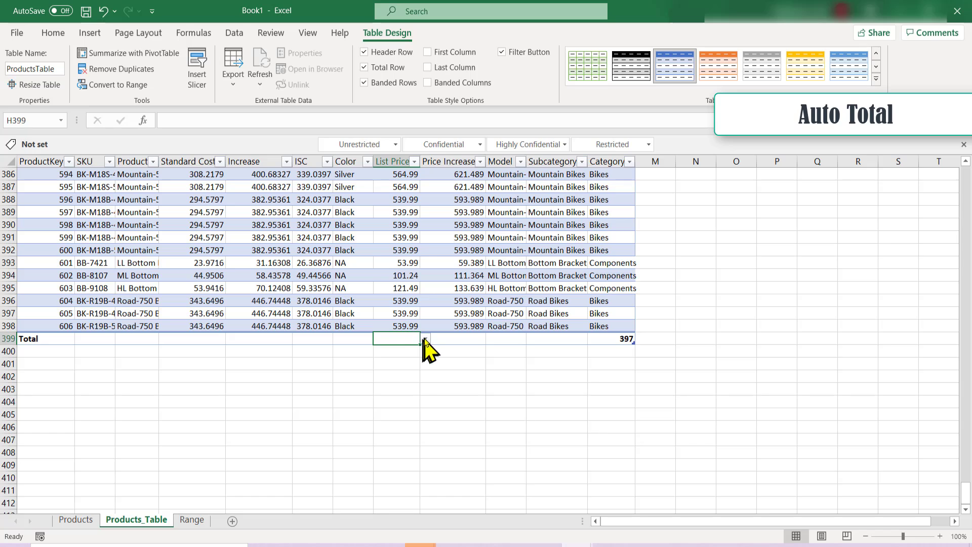
click(425, 339)
click(415, 404)
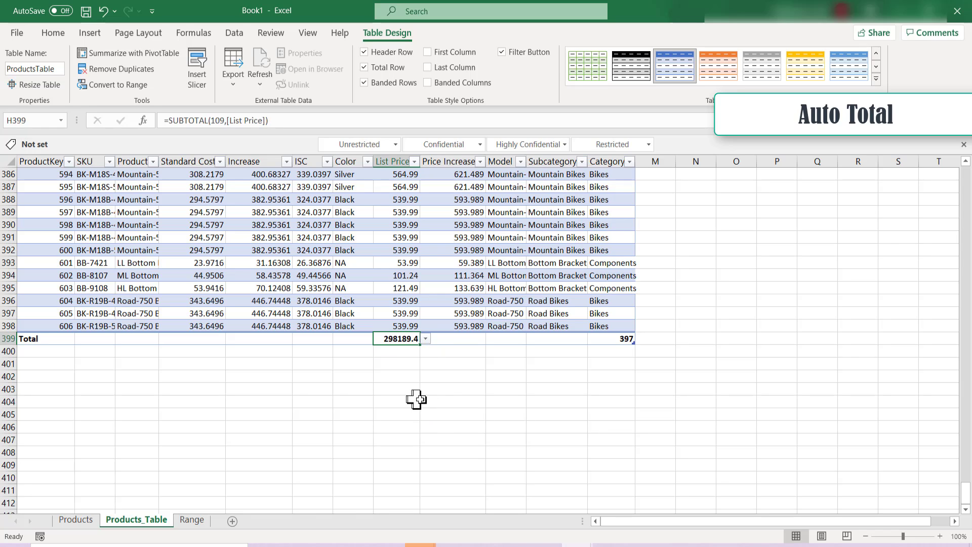
Set the total row's function for the Price Increase column to Sum in cell I399
click(473, 338)
click(491, 338)
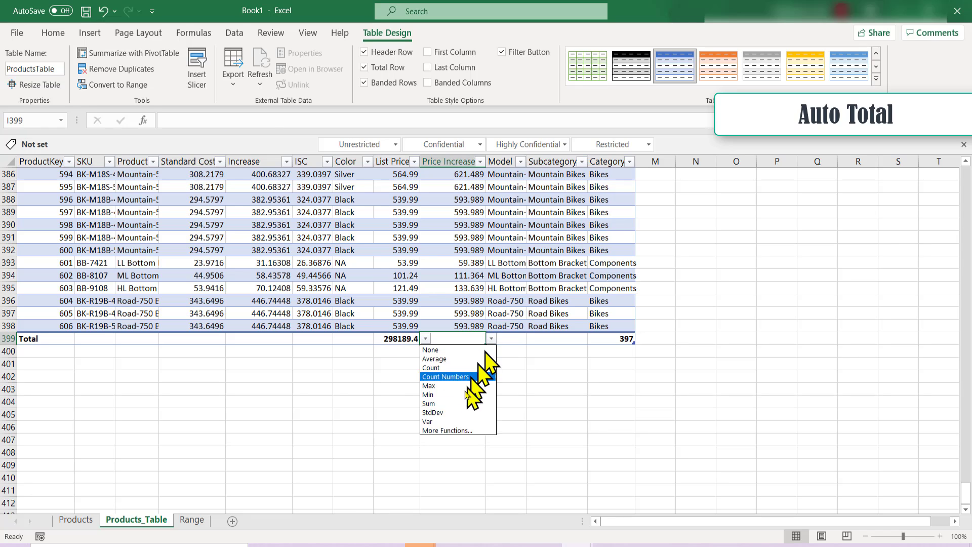
click(456, 403)
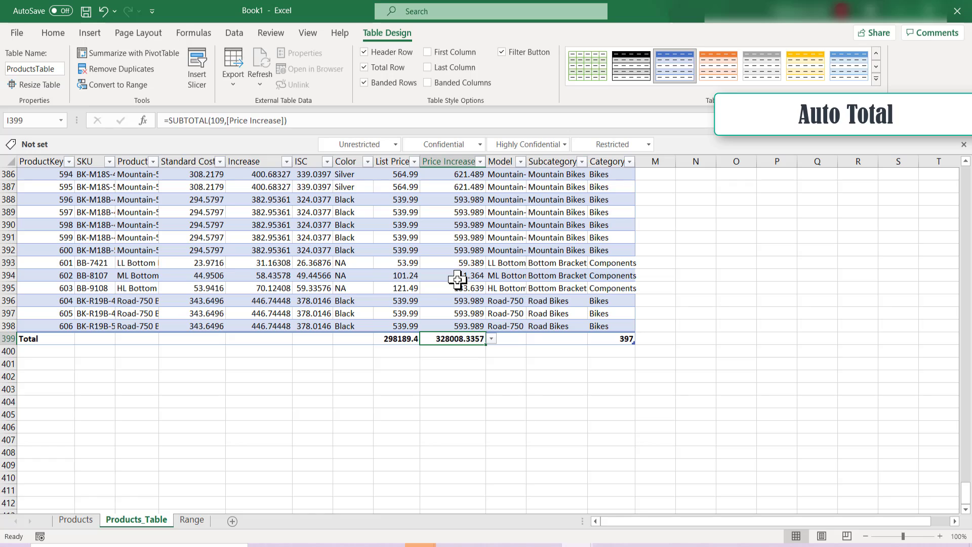
Create a PivotTable on a new worksheet from the range A1:K101 on the Products sheet
click(71, 520)
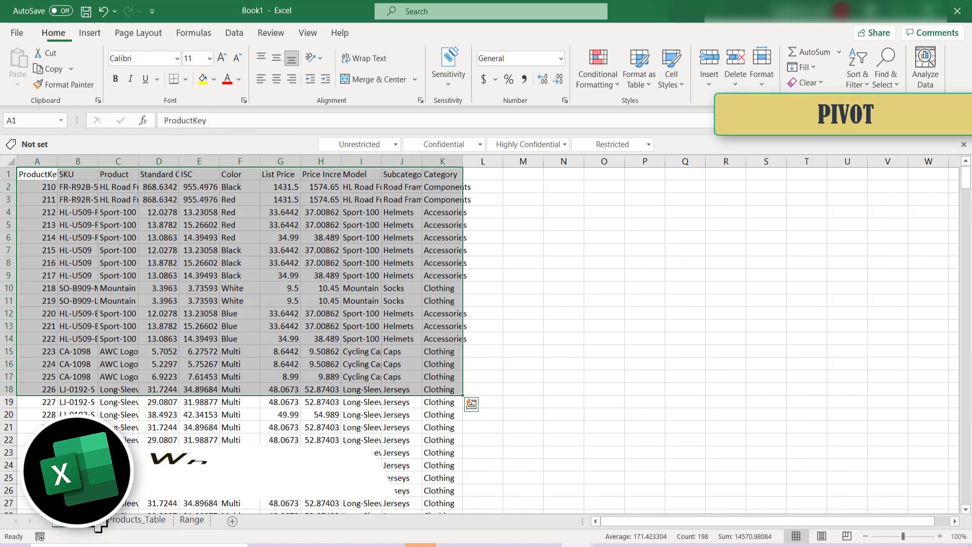
click(192, 352)
drag(35, 175, 446, 509)
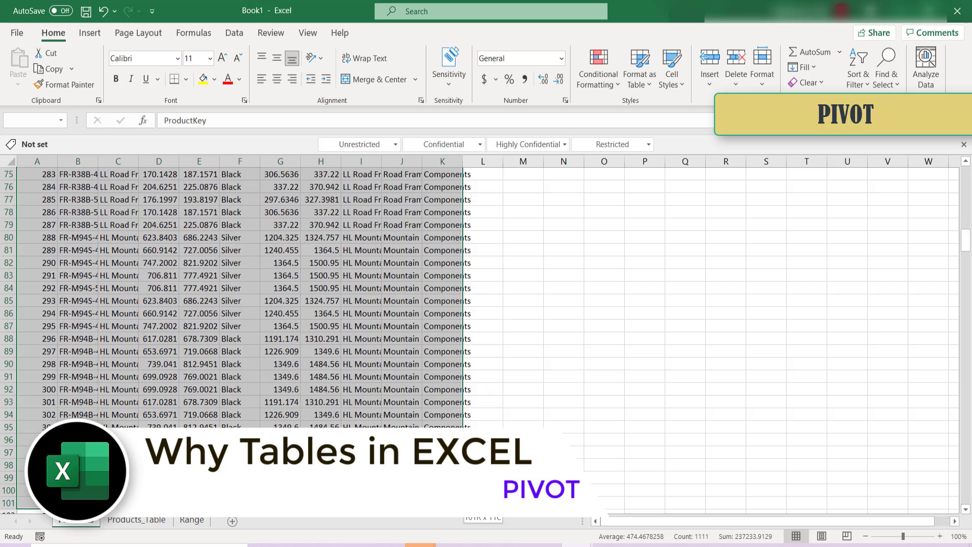
click(89, 33)
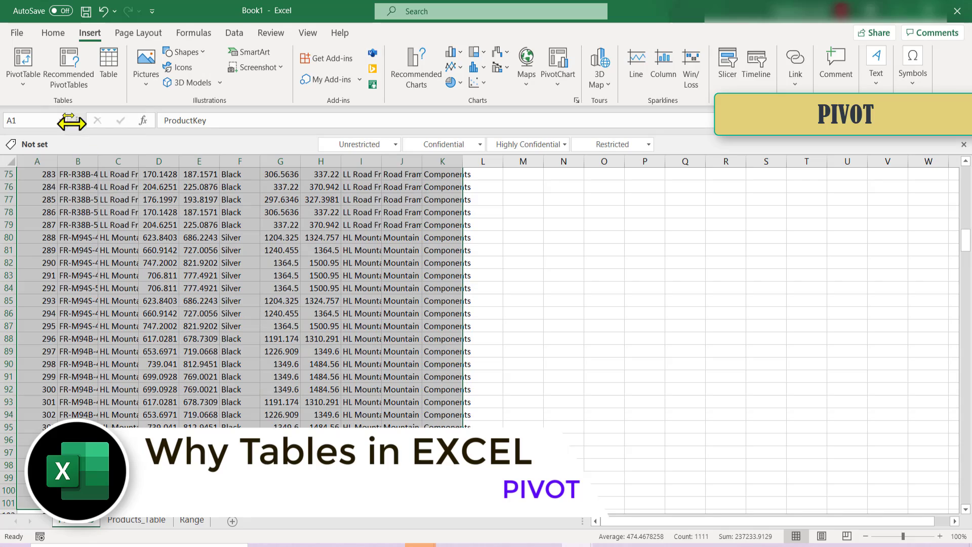
click(32, 51)
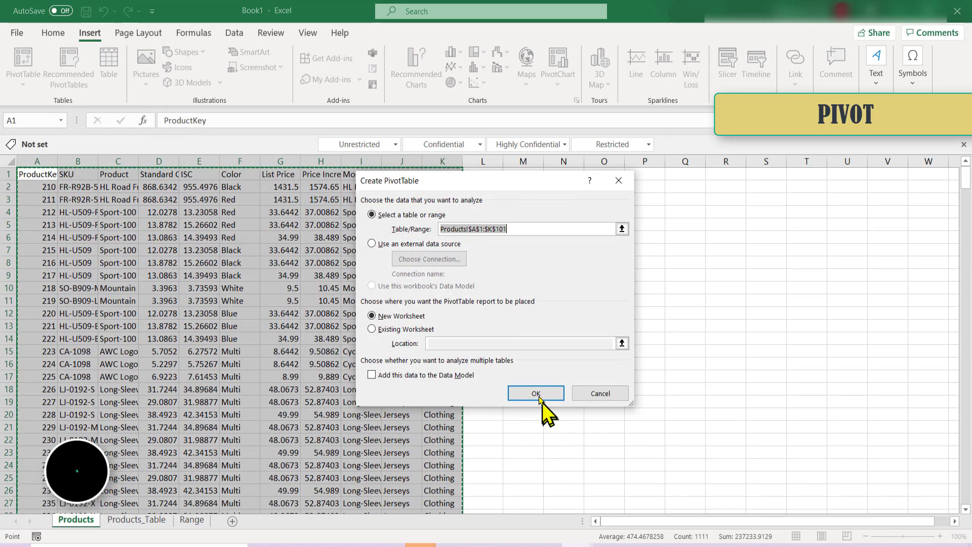
click(535, 391)
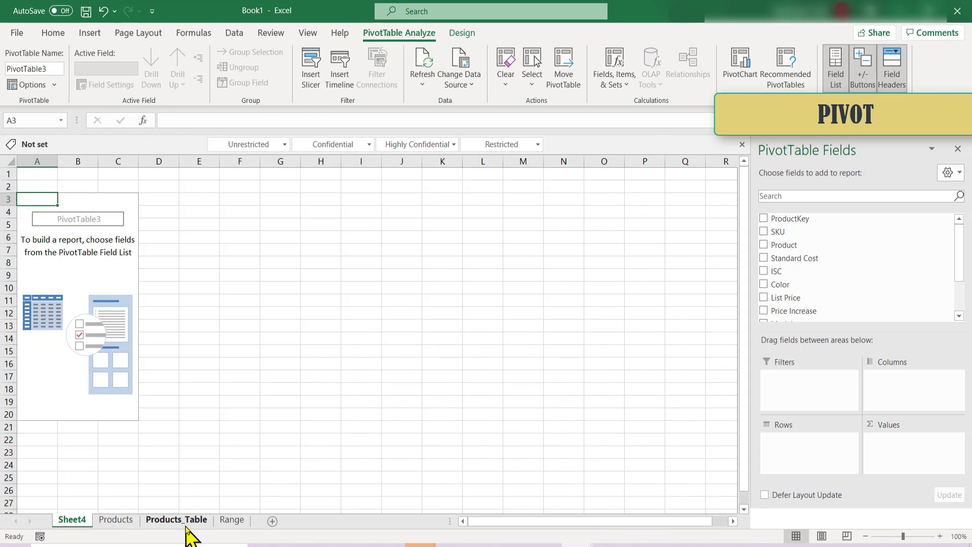
Summarize ProductsTable from the Products_Table sheet with a PivotTable on a new worksheet
click(186, 525)
click(260, 238)
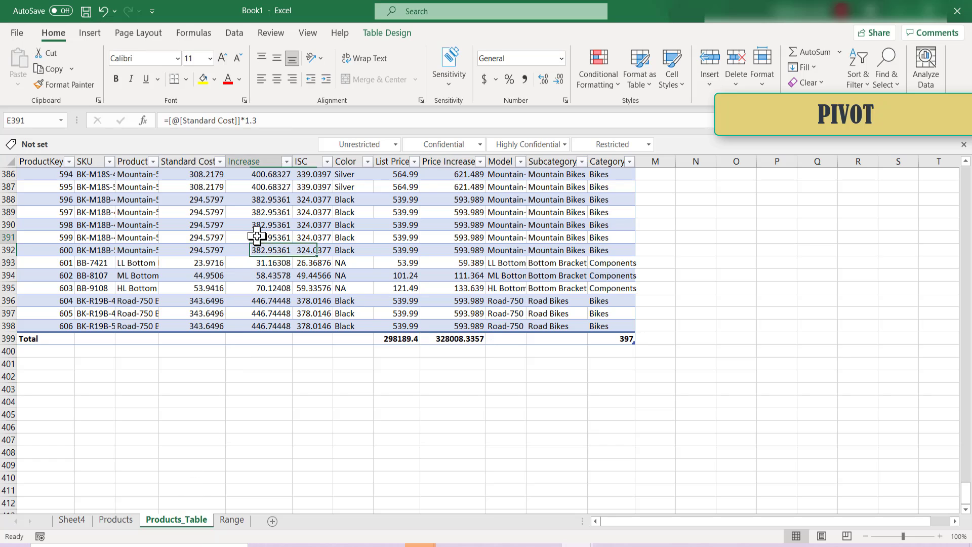
click(370, 32)
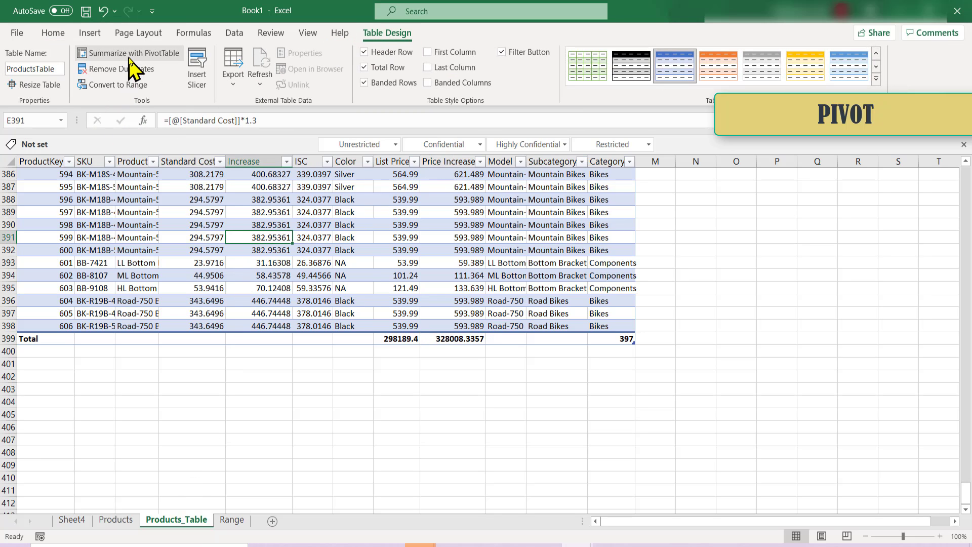
click(130, 55)
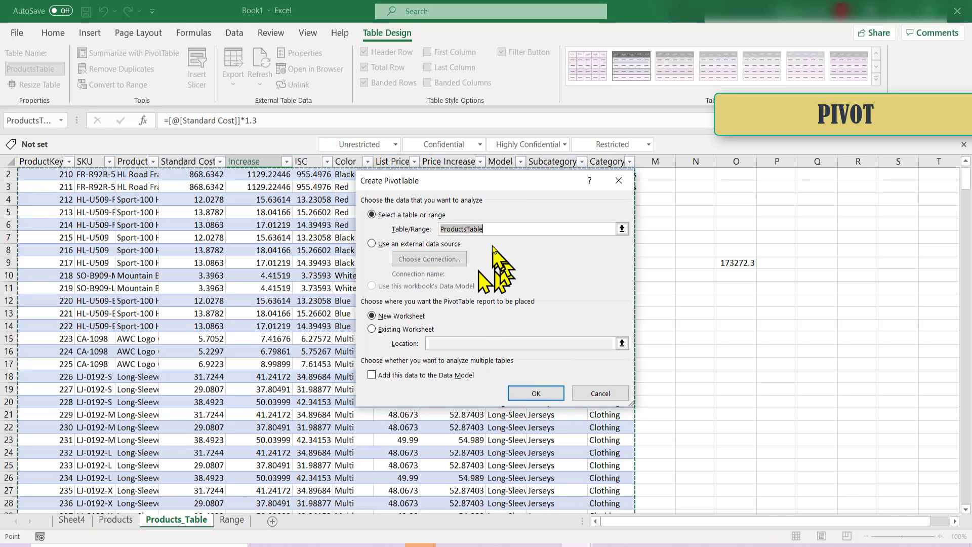
click(547, 389)
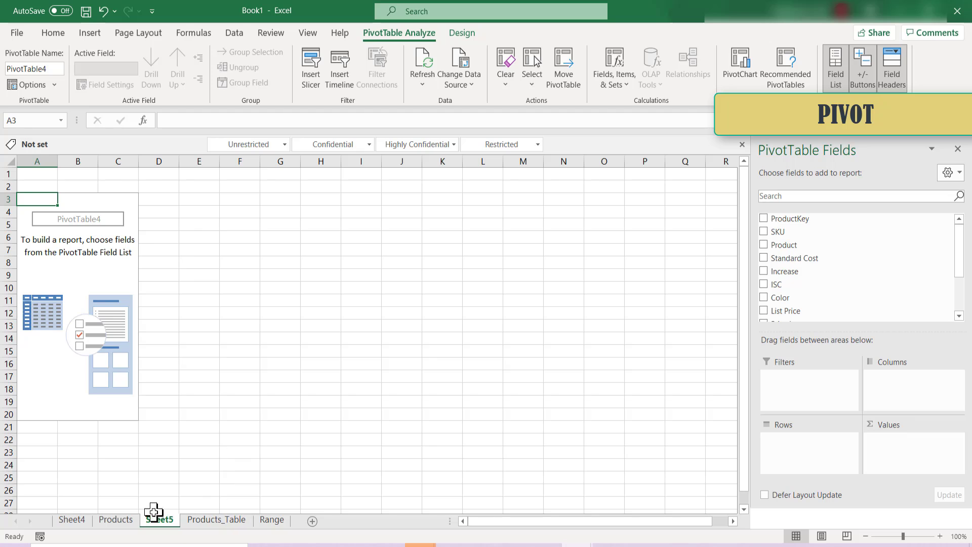
Insert Product and Color slicers for the table on the Products_Table sheet and place them side by side in the empty cells beside it
click(233, 522)
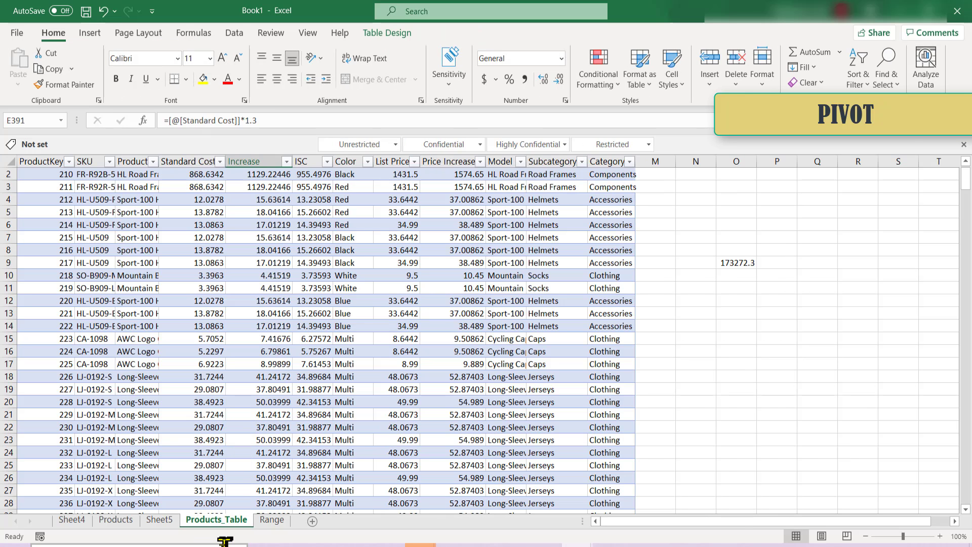
click(150, 524)
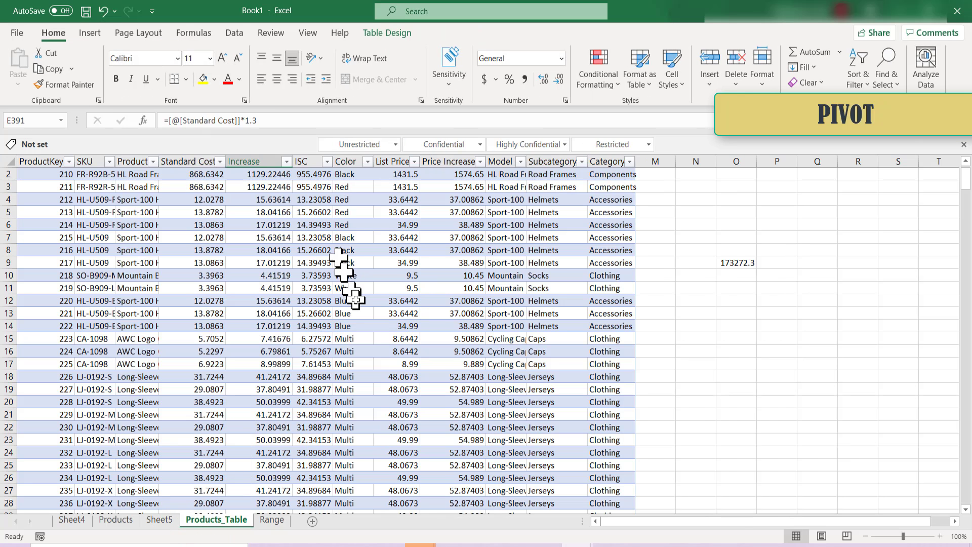
scroll(355, 238, up, 1)
click(393, 37)
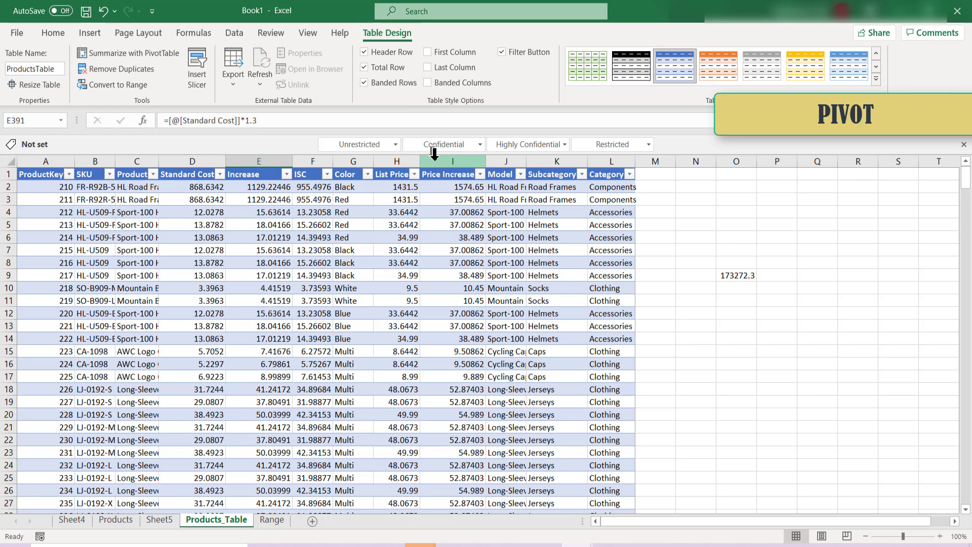
click(197, 71)
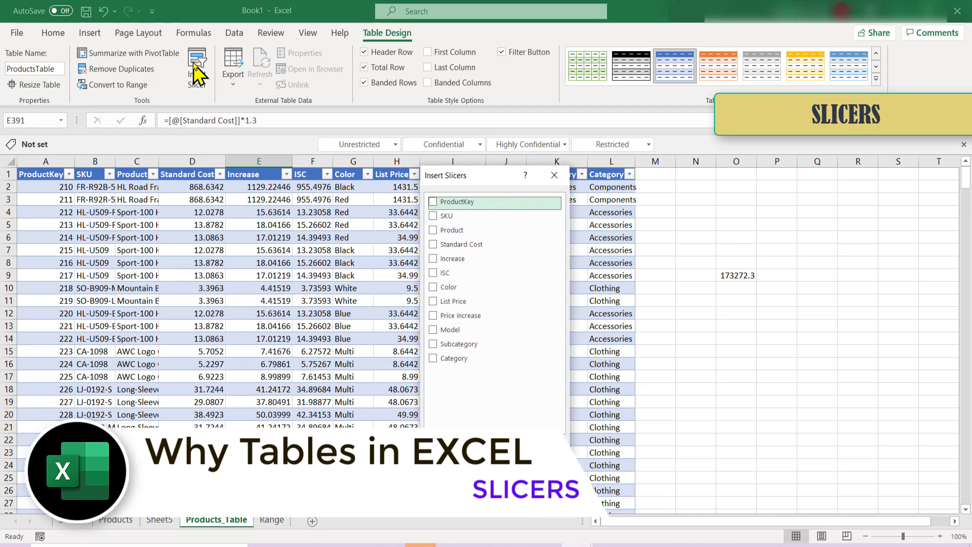
drag(471, 182, 619, 193)
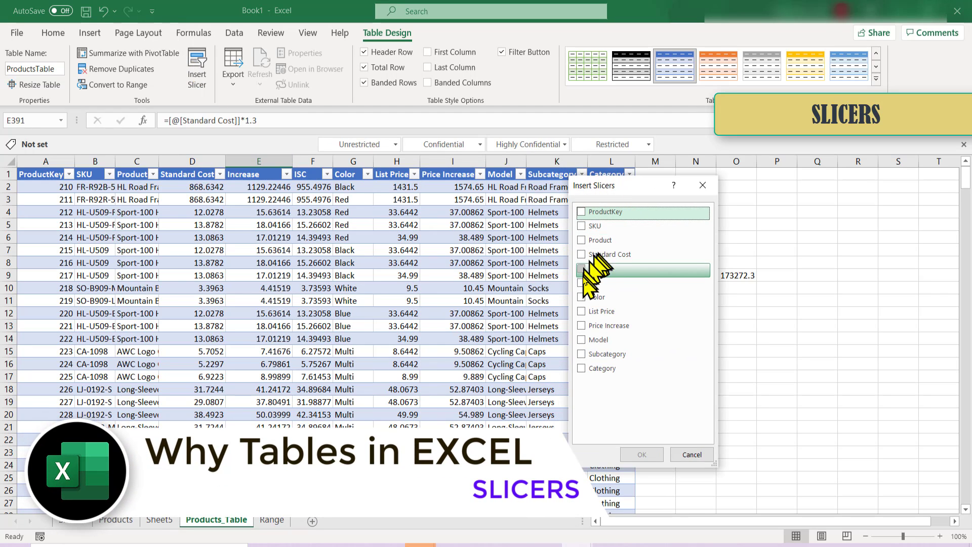
click(582, 240)
click(582, 283)
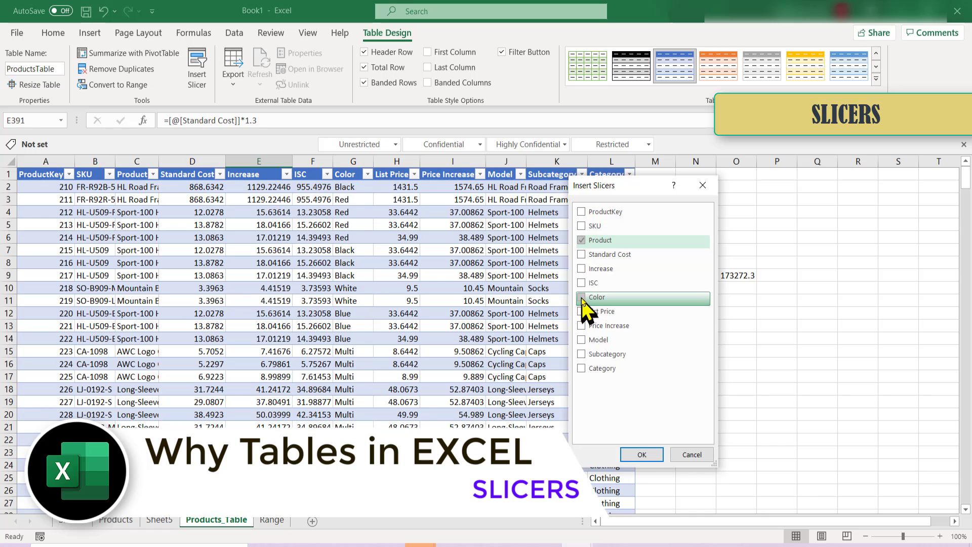
click(641, 454)
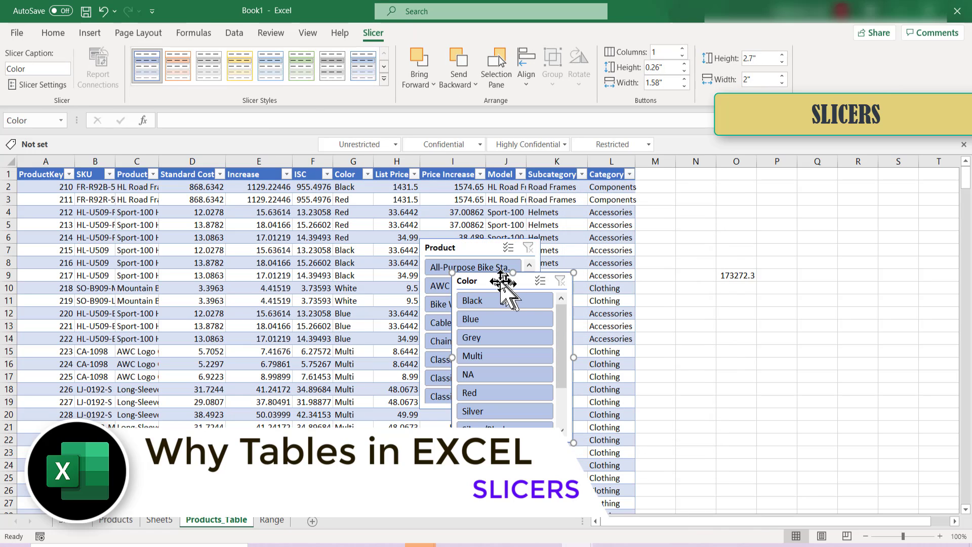
drag(564, 278, 756, 257)
drag(420, 252, 837, 228)
Filter the table with the slicers to Blue and single products such as Classic Vest, S, and clear both slicer filters
click(758, 303)
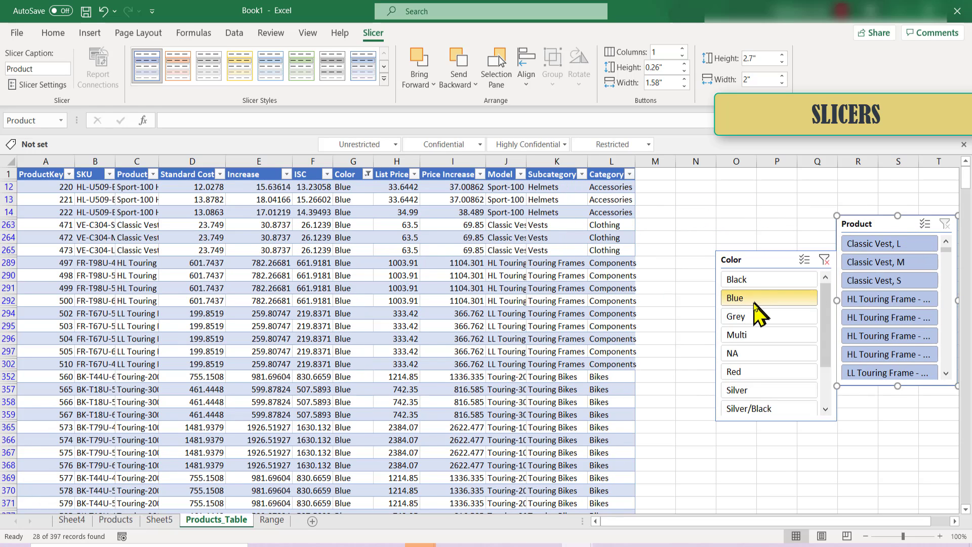
click(879, 302)
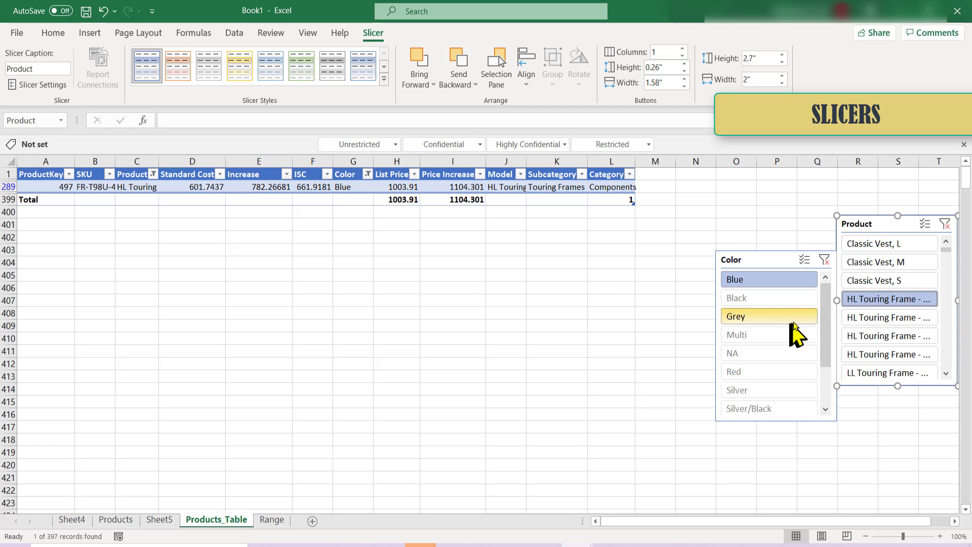
click(877, 280)
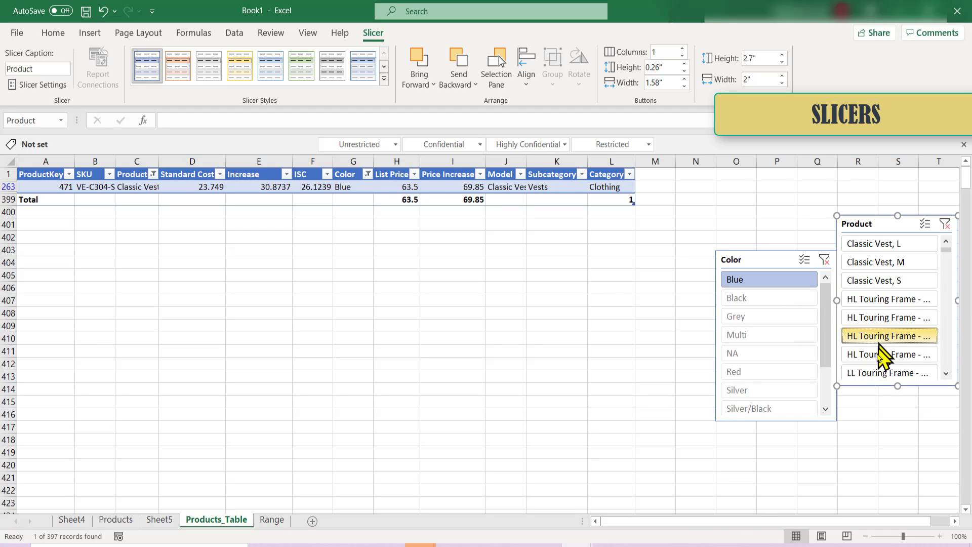
click(880, 341)
click(826, 261)
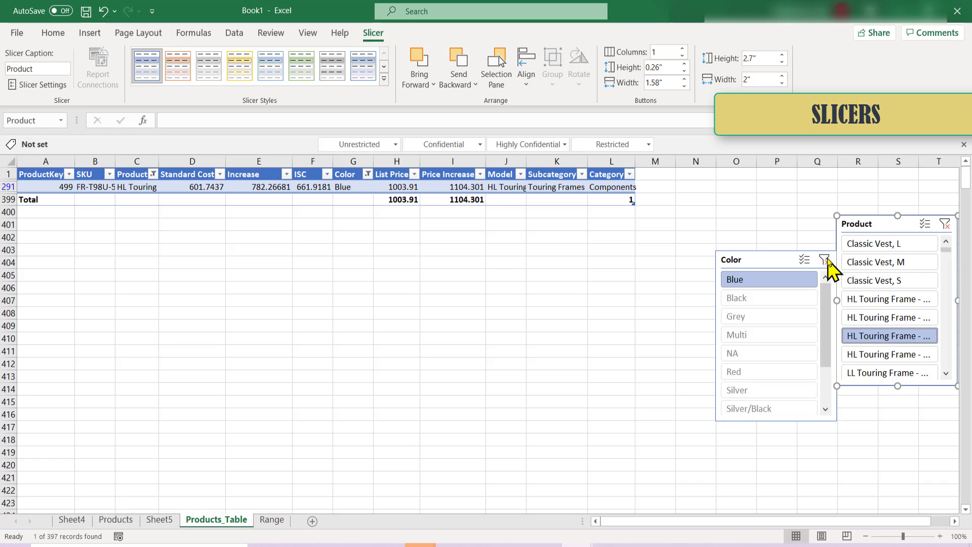
click(945, 224)
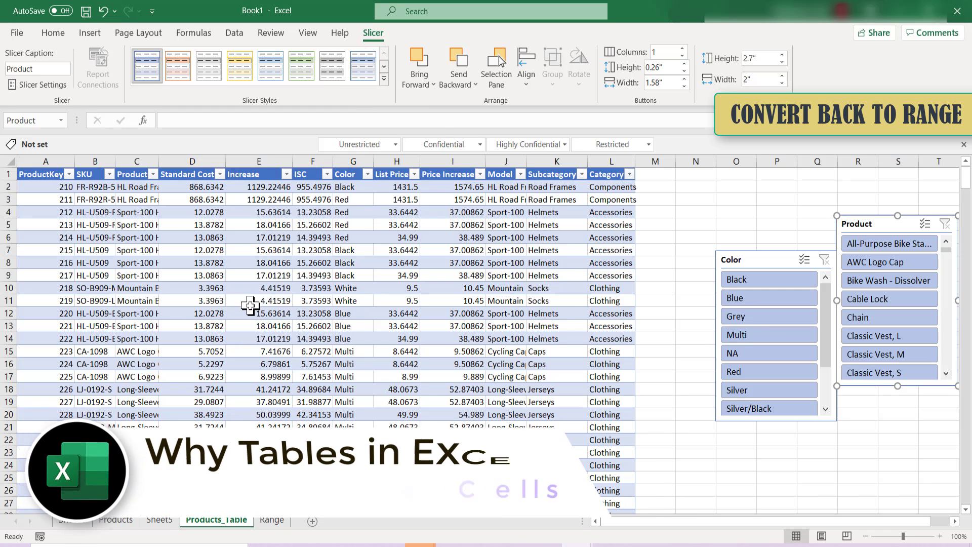
Check the Increase column's structured-reference formula in row 3 and convert ProductsTable to a normal range
click(134, 210)
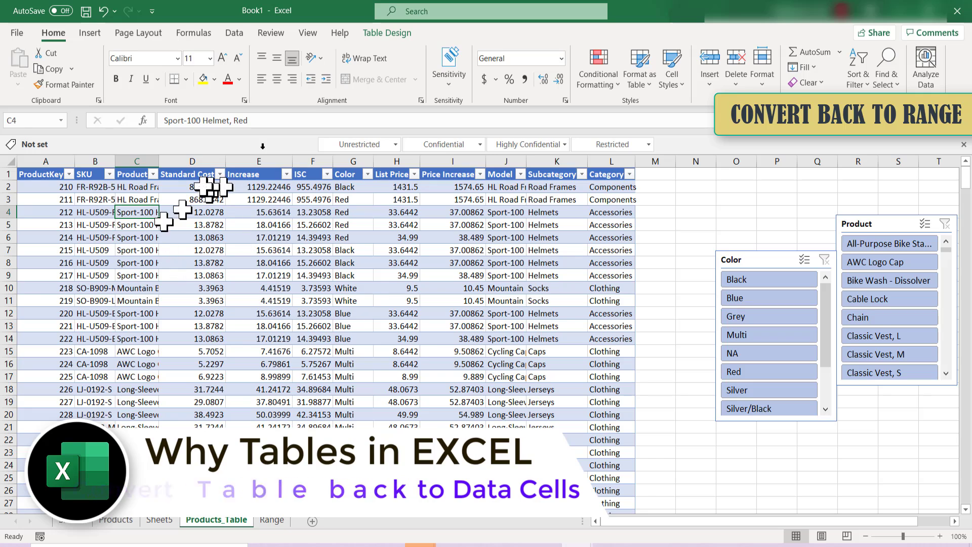
click(387, 32)
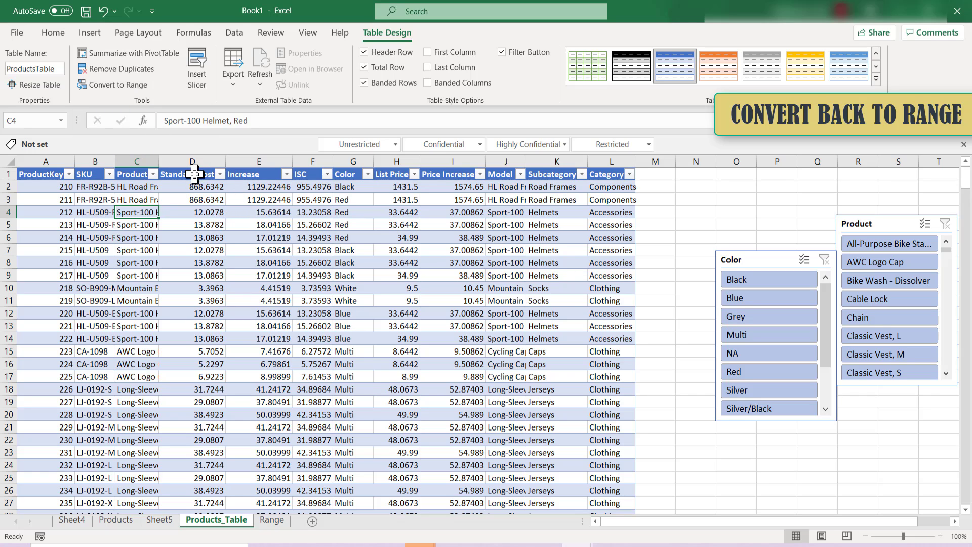
click(203, 200)
click(272, 208)
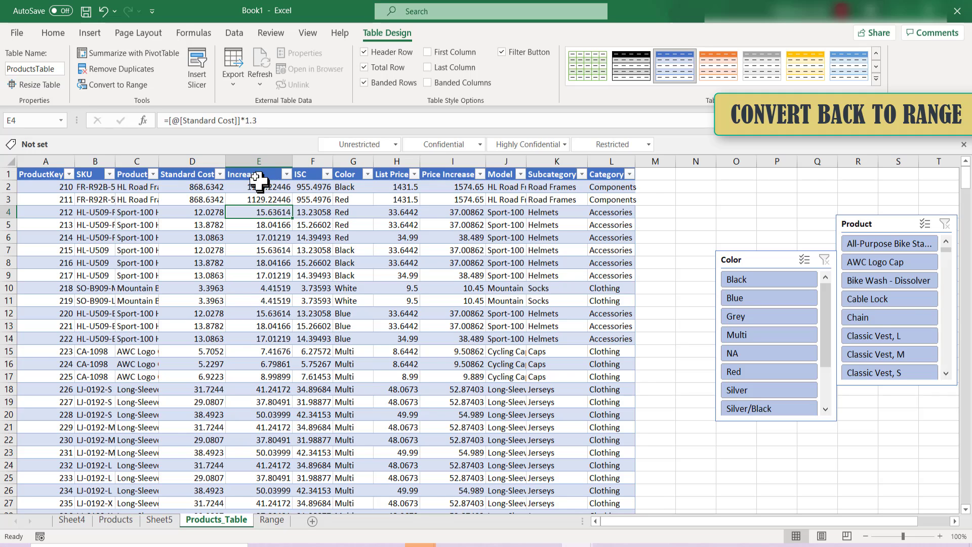
click(198, 199)
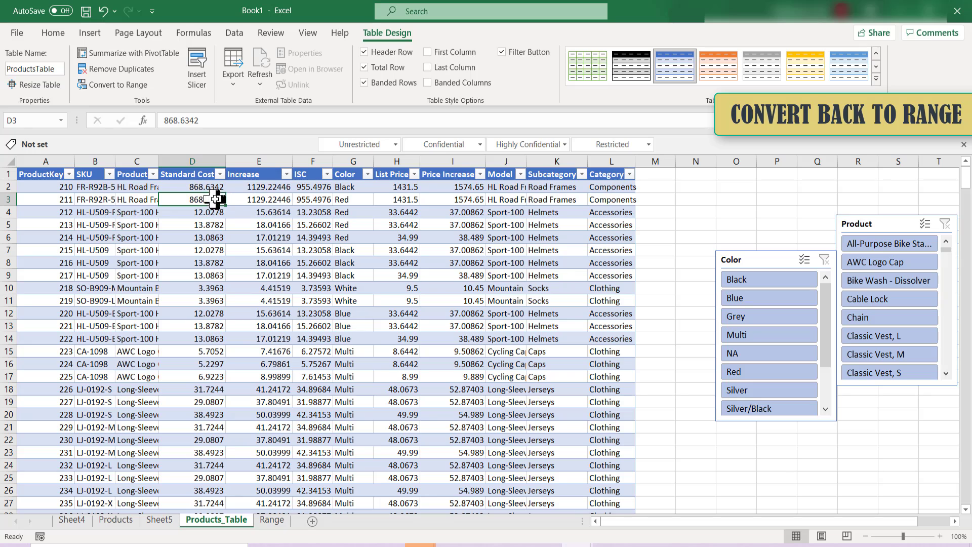
click(255, 203)
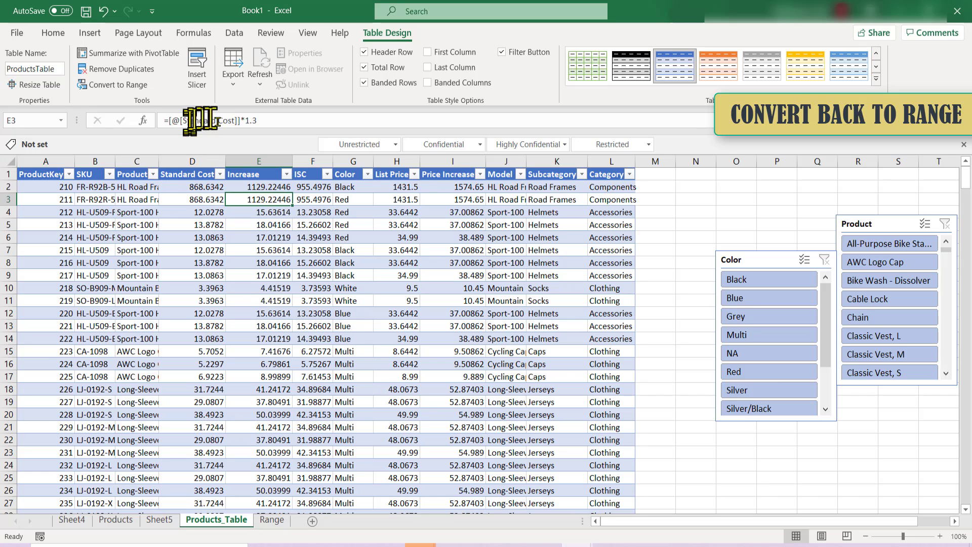
click(118, 84)
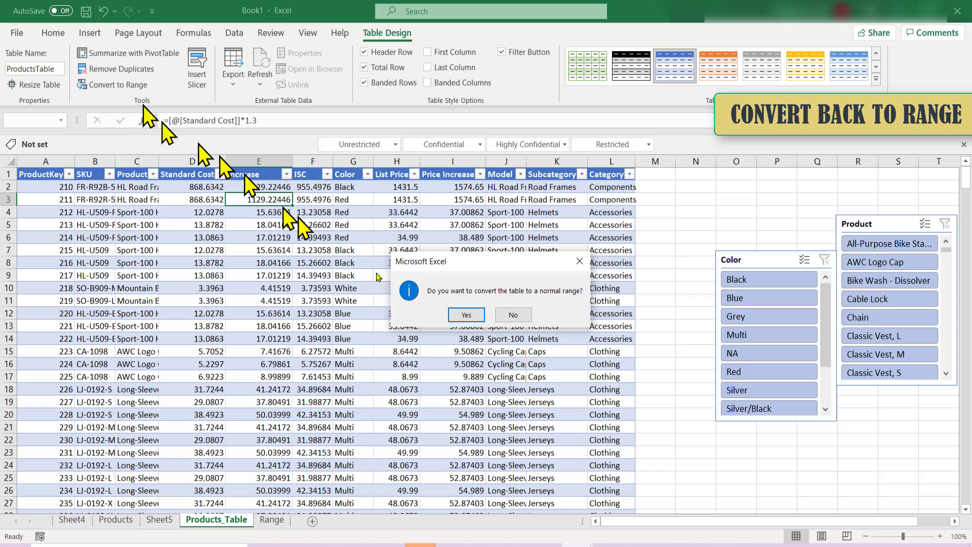
click(463, 314)
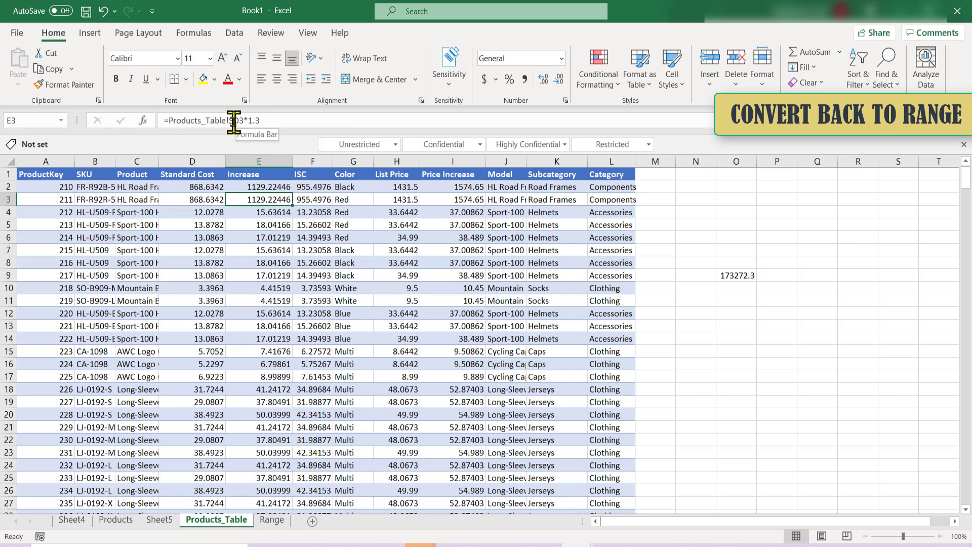
Examine the Increase formula in E3 of the converted range against the Standard Cost cell D3, and look over the formatting
click(212, 202)
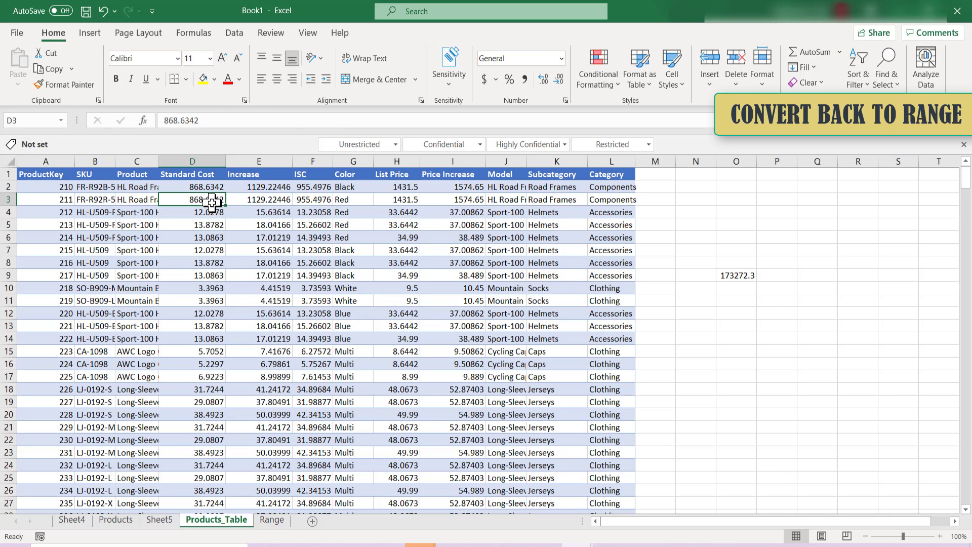
click(256, 204)
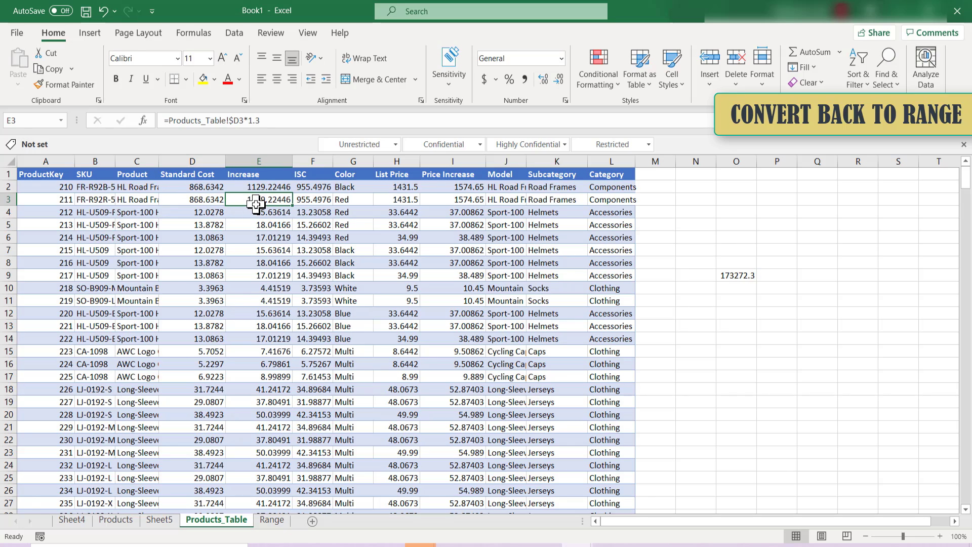
scroll(314, 268, down, 6)
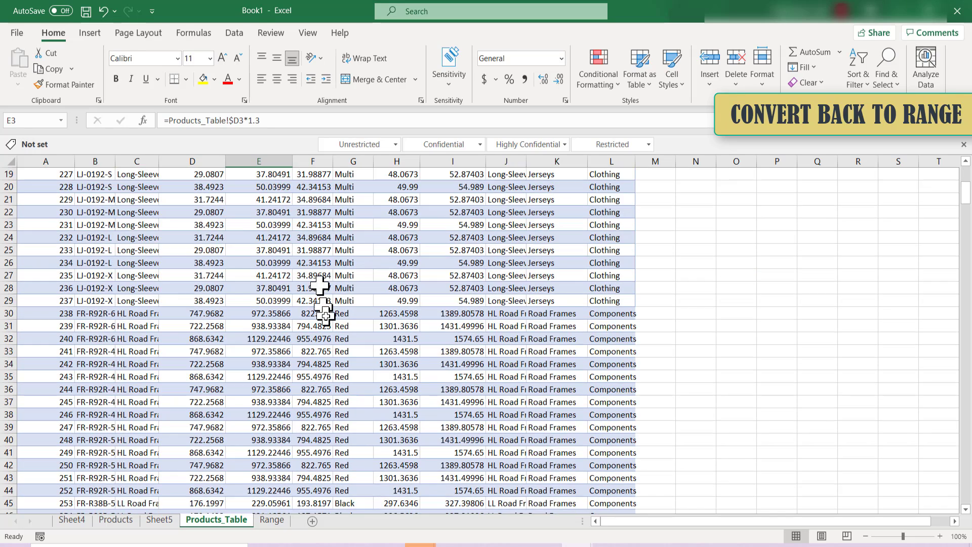
scroll(326, 315, up, 6)
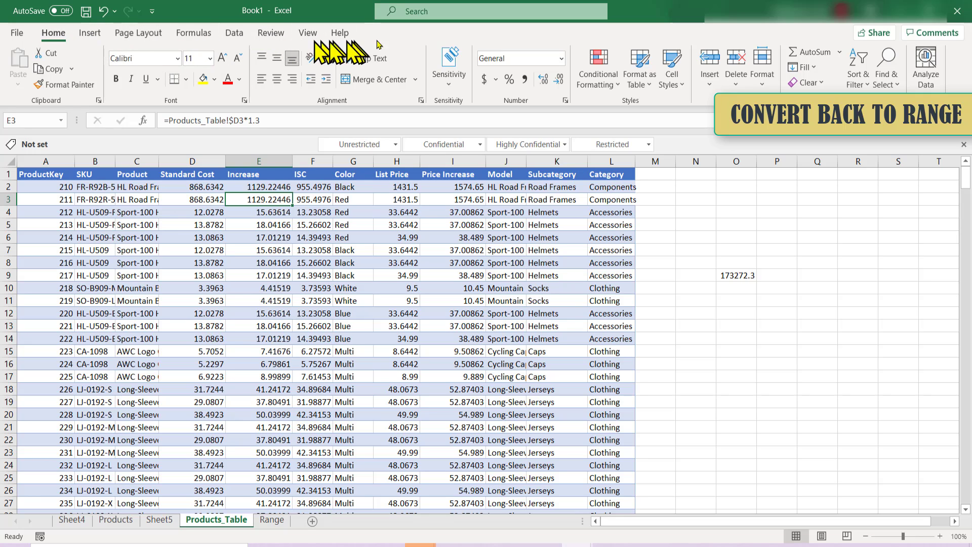
Convert the product data back into a table with headers, using the range A1:L398 without the total row
click(328, 274)
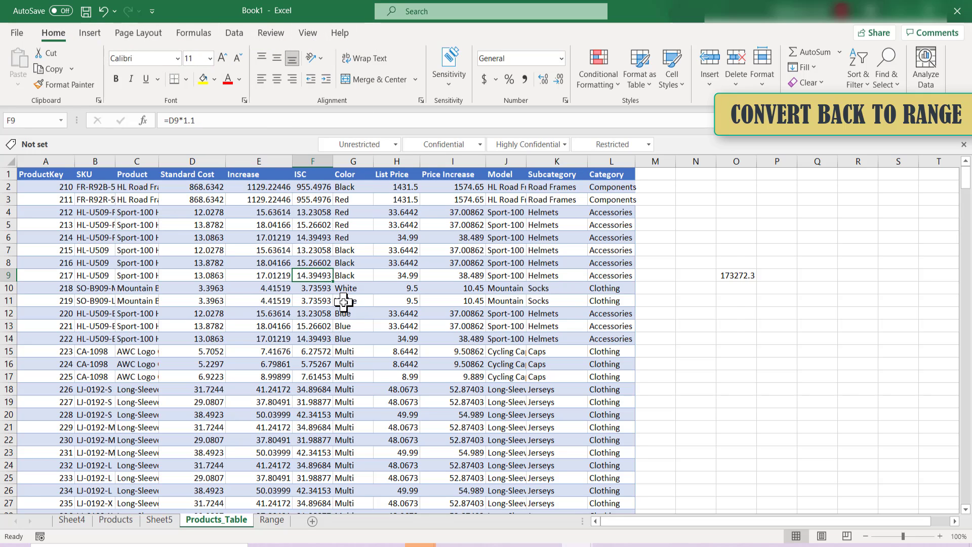
key(ctrl+t)
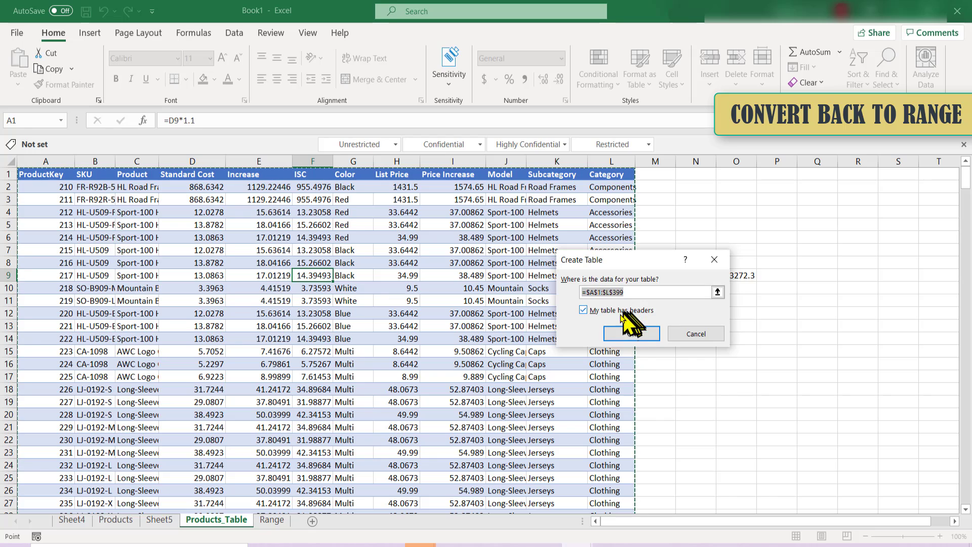
scroll(724, 400, down, 7)
click(652, 293)
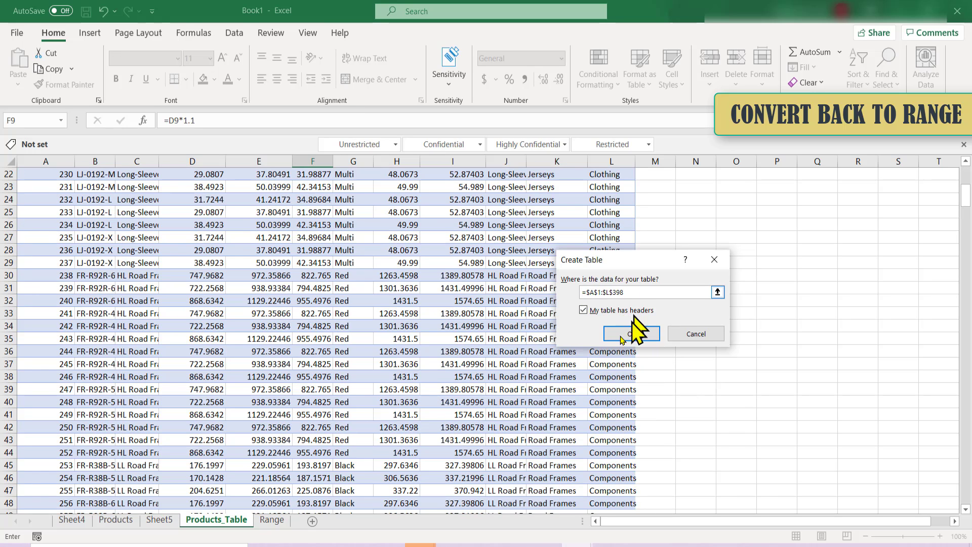
click(628, 336)
click(314, 276)
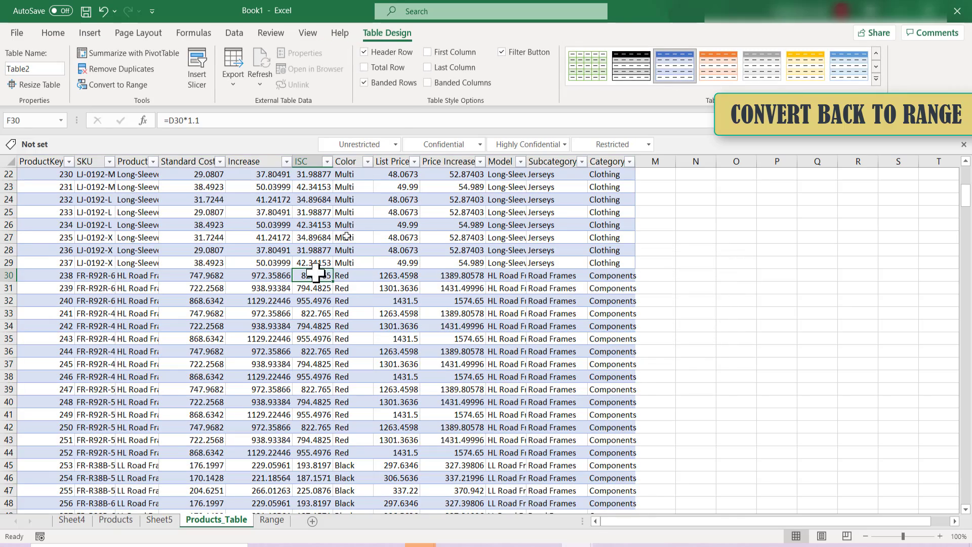
scroll(394, 233, up, 7)
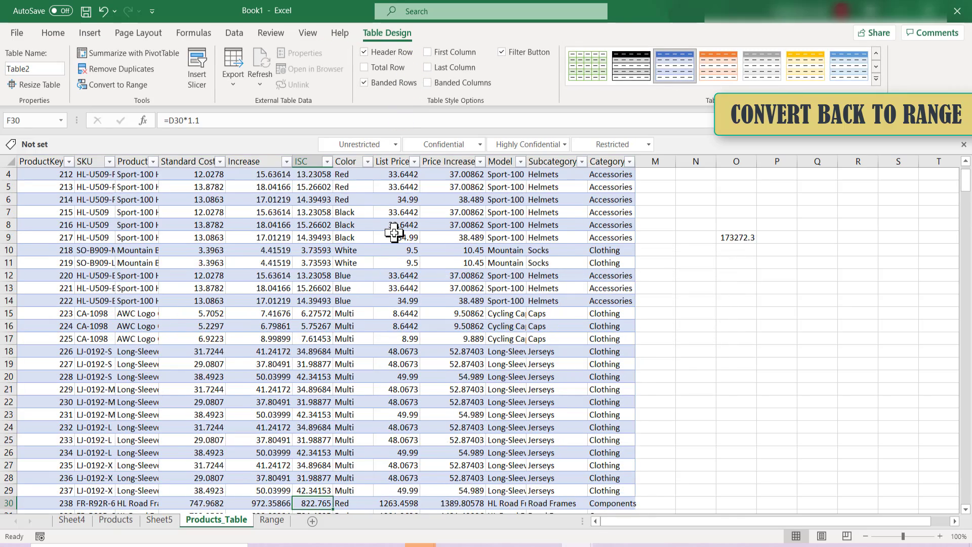